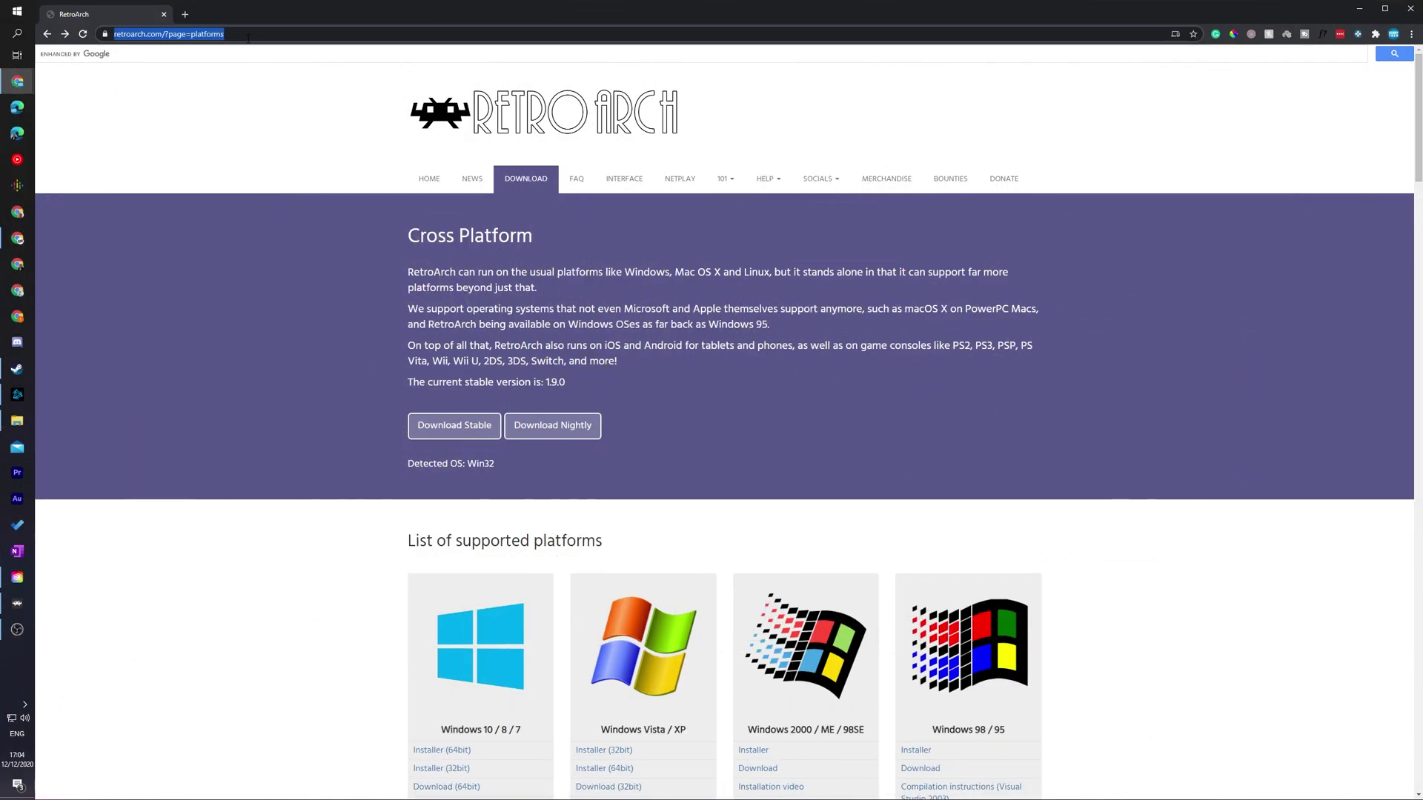
- Review the stable download option and the list of supported platforms on the RetroArch download page
{"action": "key", "text": "End"}
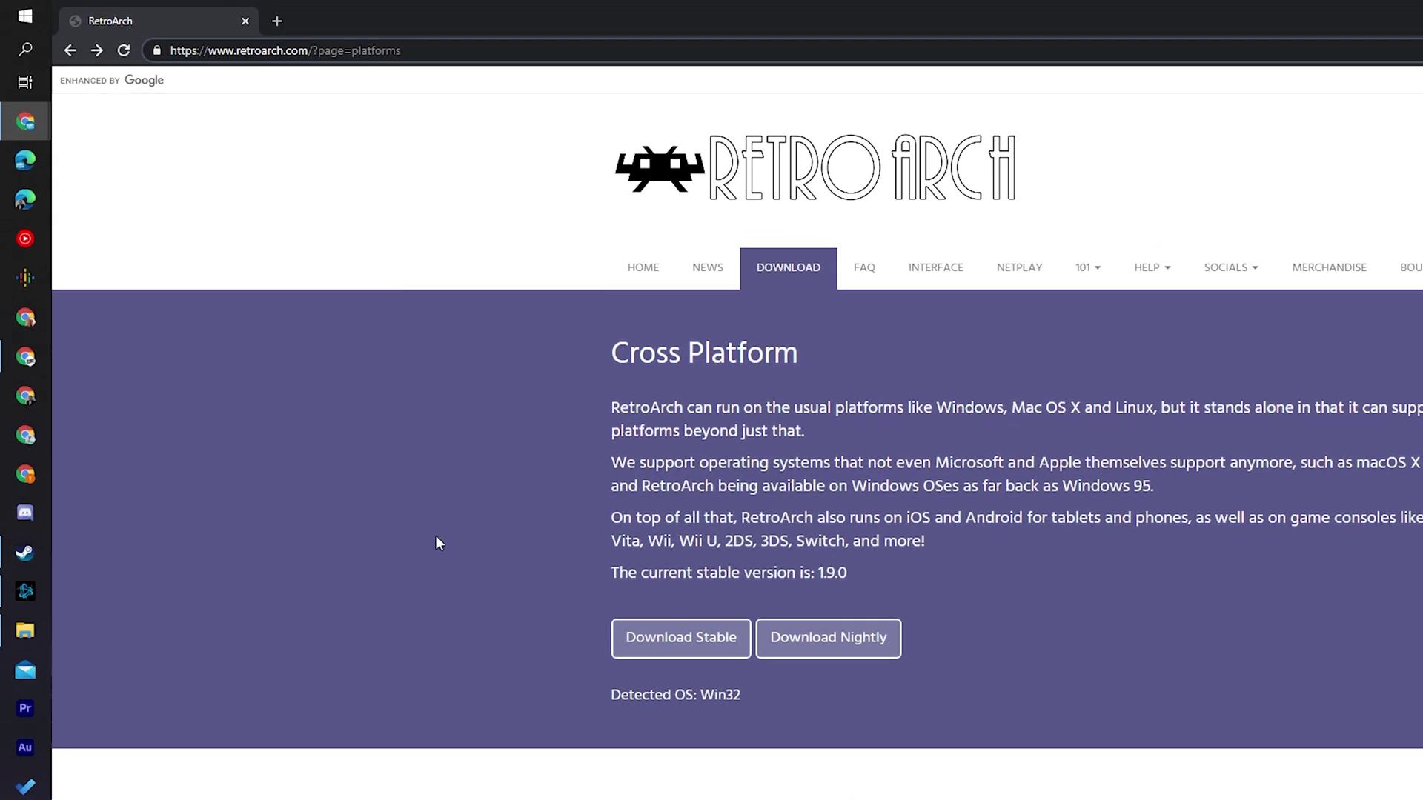
{"action": "left_click", "coordinate": [436, 538]}
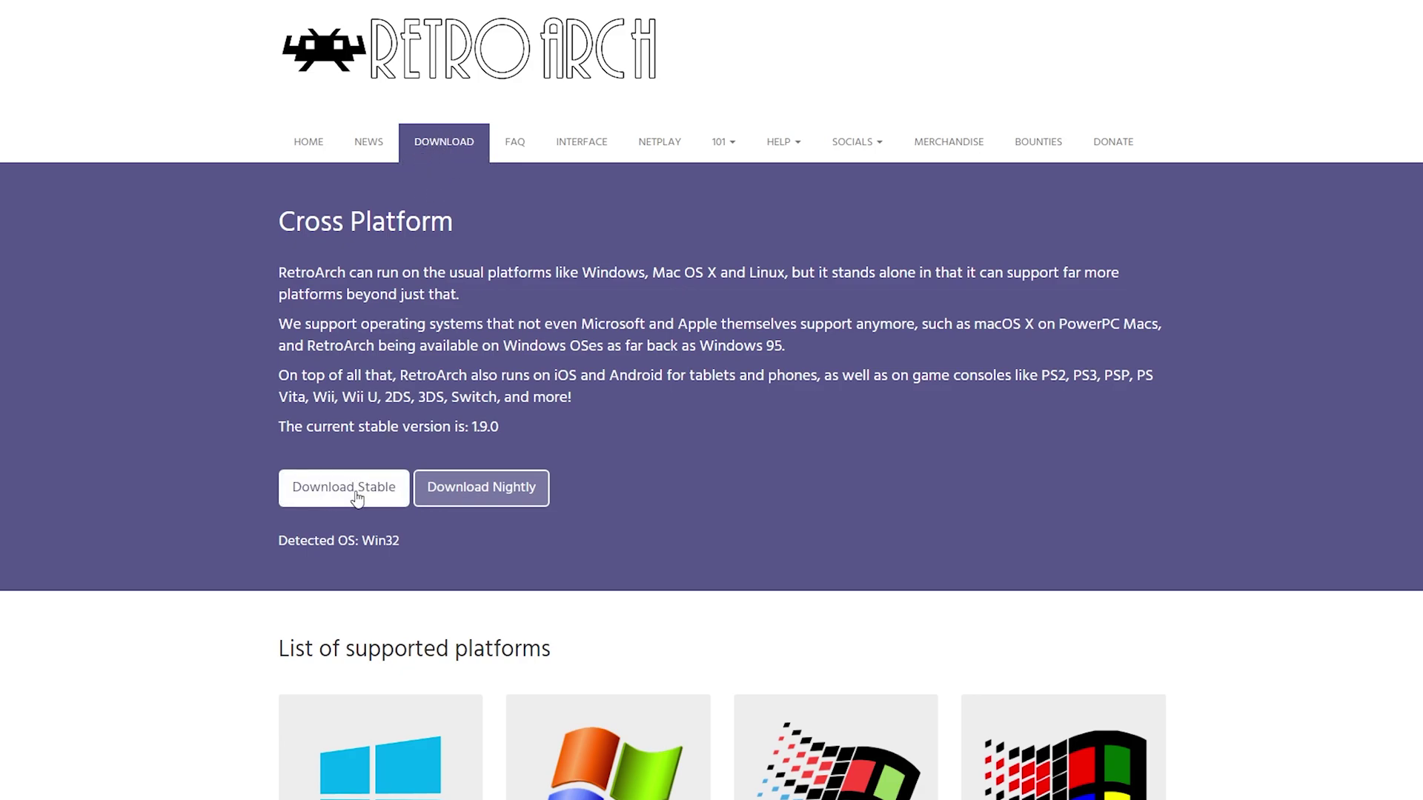
{"action": "scroll", "coordinate": [1310, 459], "scroll_direction": "down", "scroll_amount": 4}
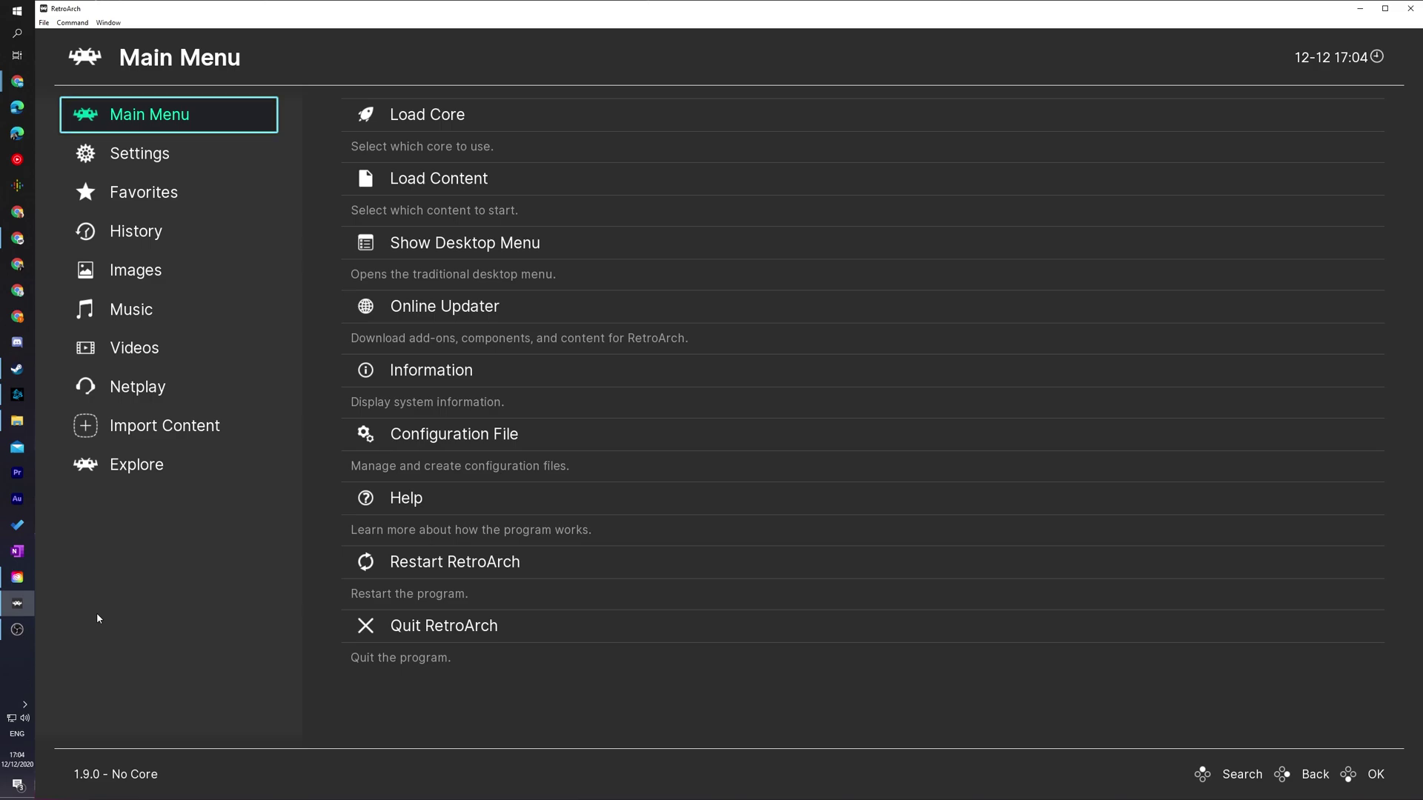
- Switch to RetroArch and open the online list of downloadable cores under Load Core
{"action": "key", "text": "Right"}
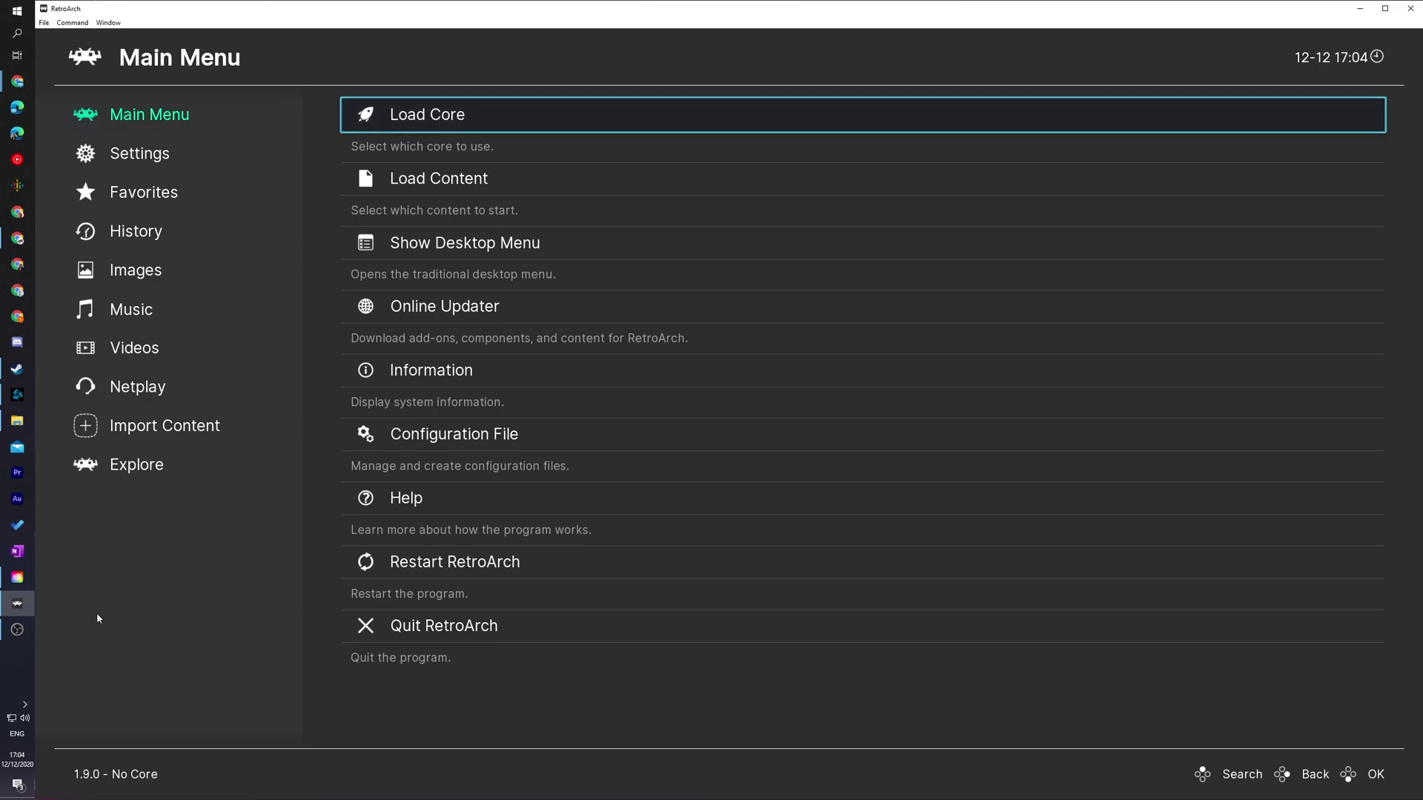
{"action": "key", "text": "Return"}
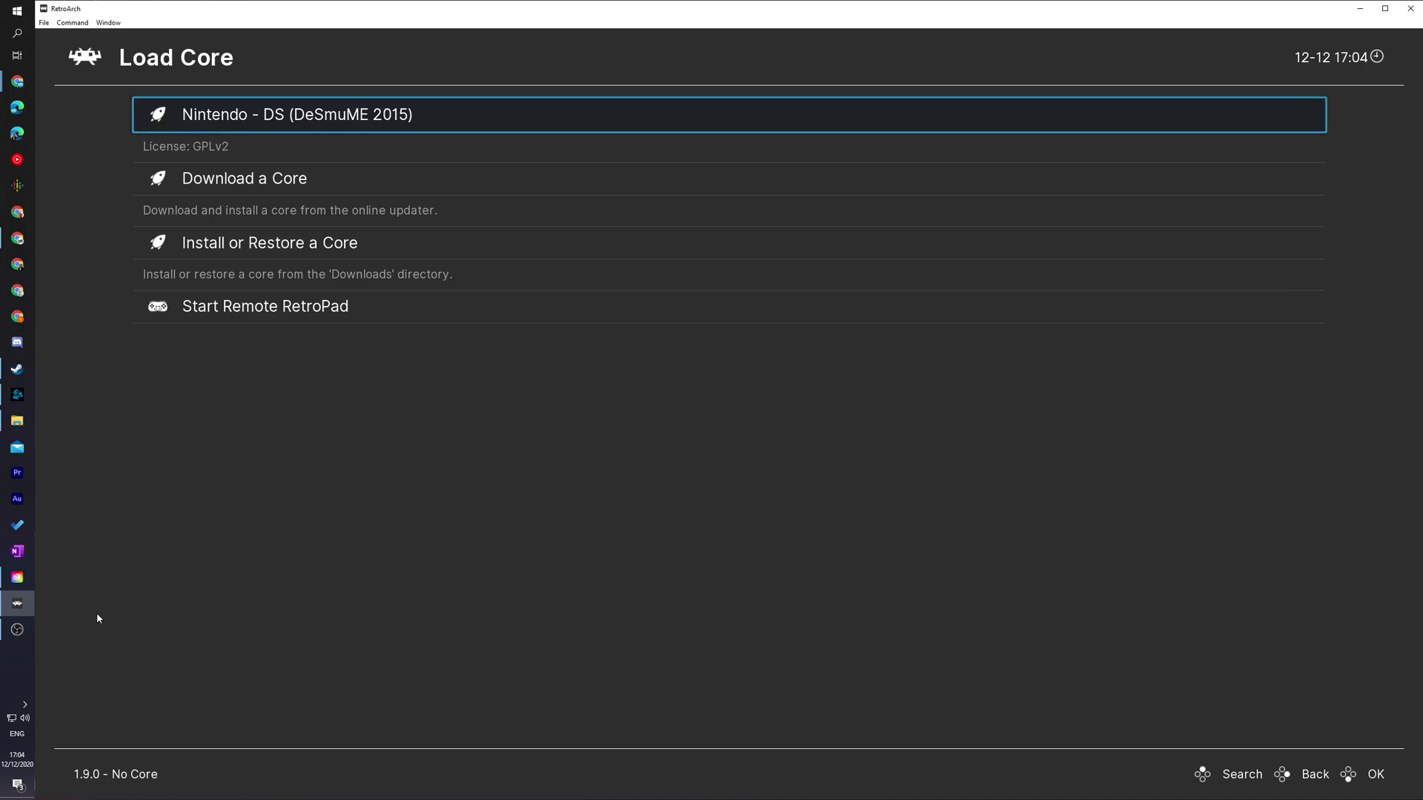
{"action": "key", "text": "Down"}
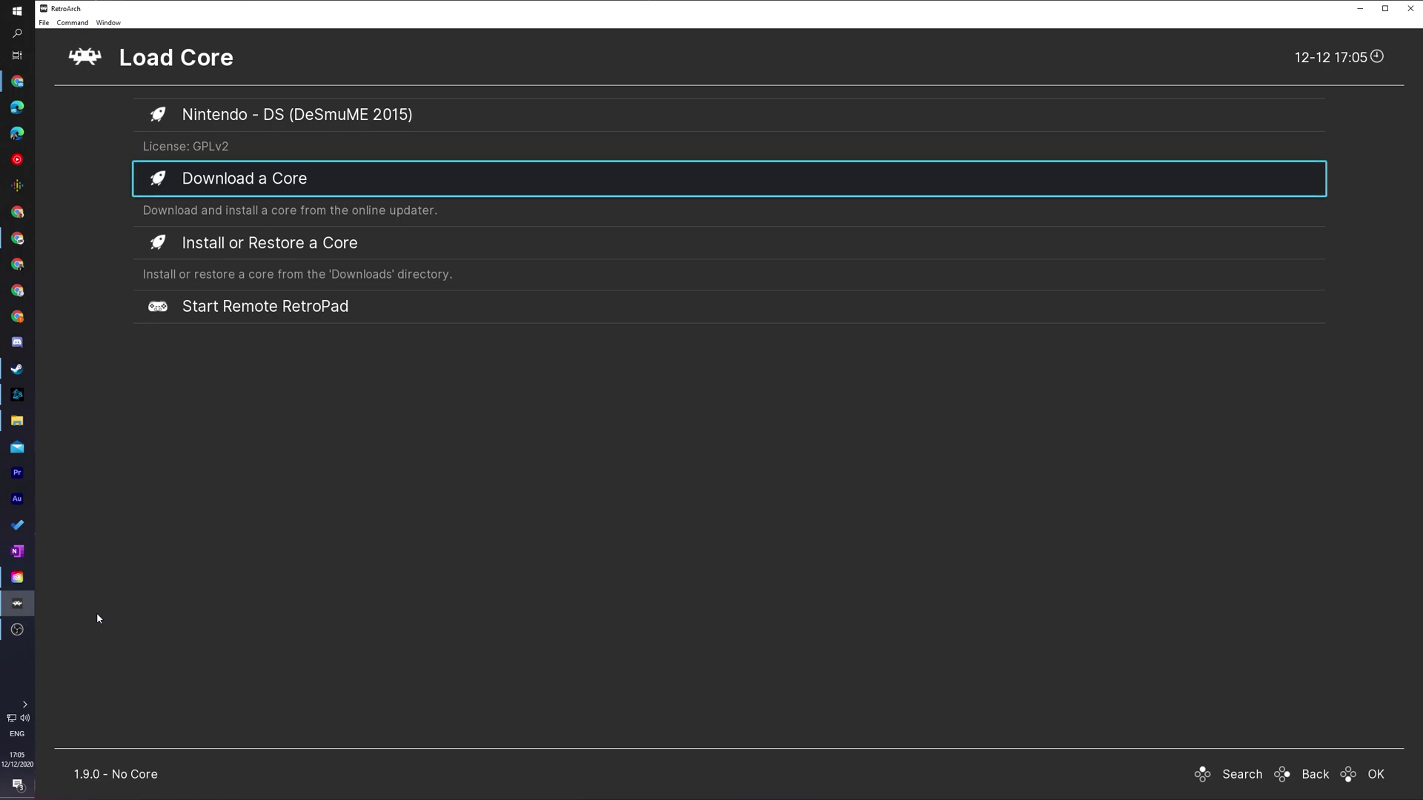
{"action": "key", "text": "Return"}
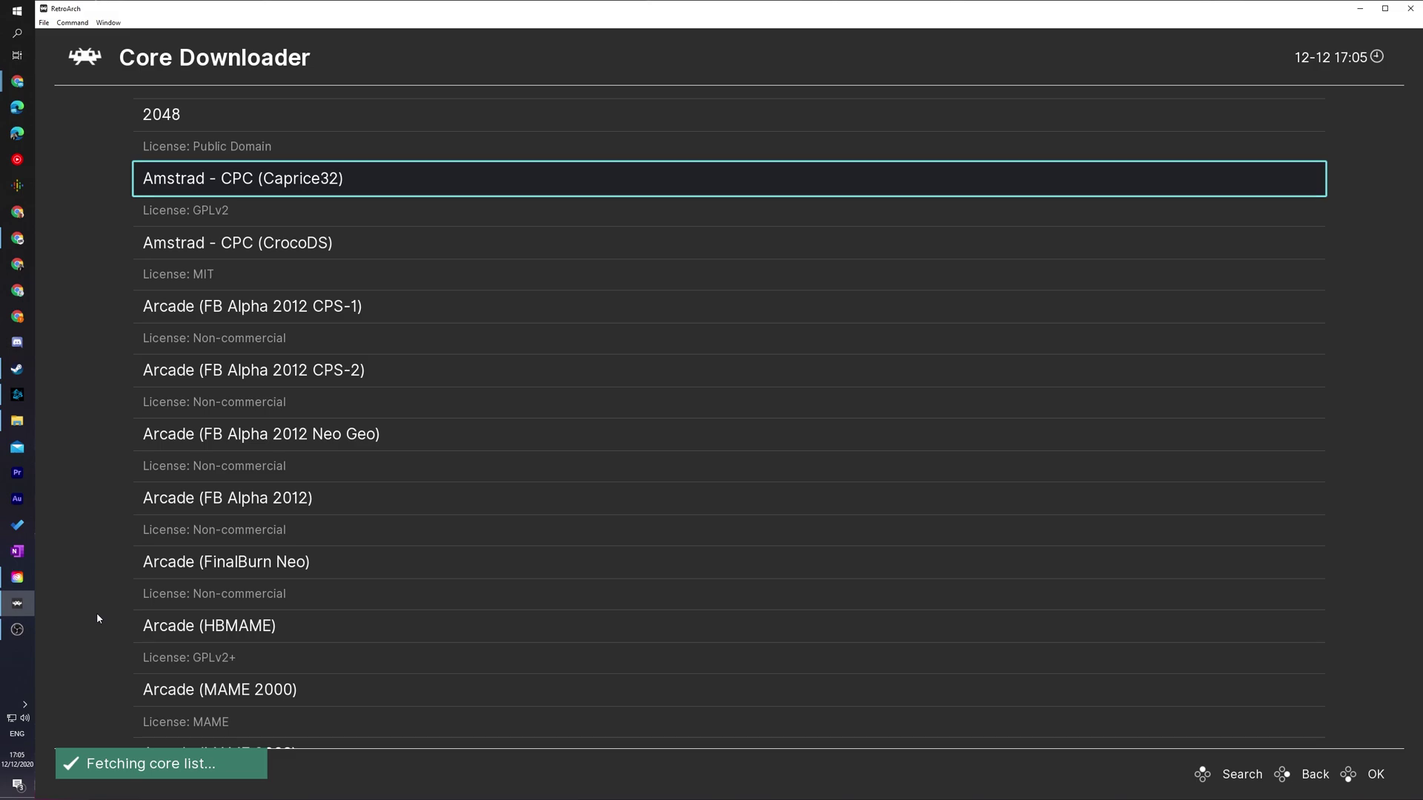
- Find the Sega - MS/GG/MD/CD (Genesis Plus GX) core in the Core Downloader and download it
{"action": "key", "text": "Page_Down"}
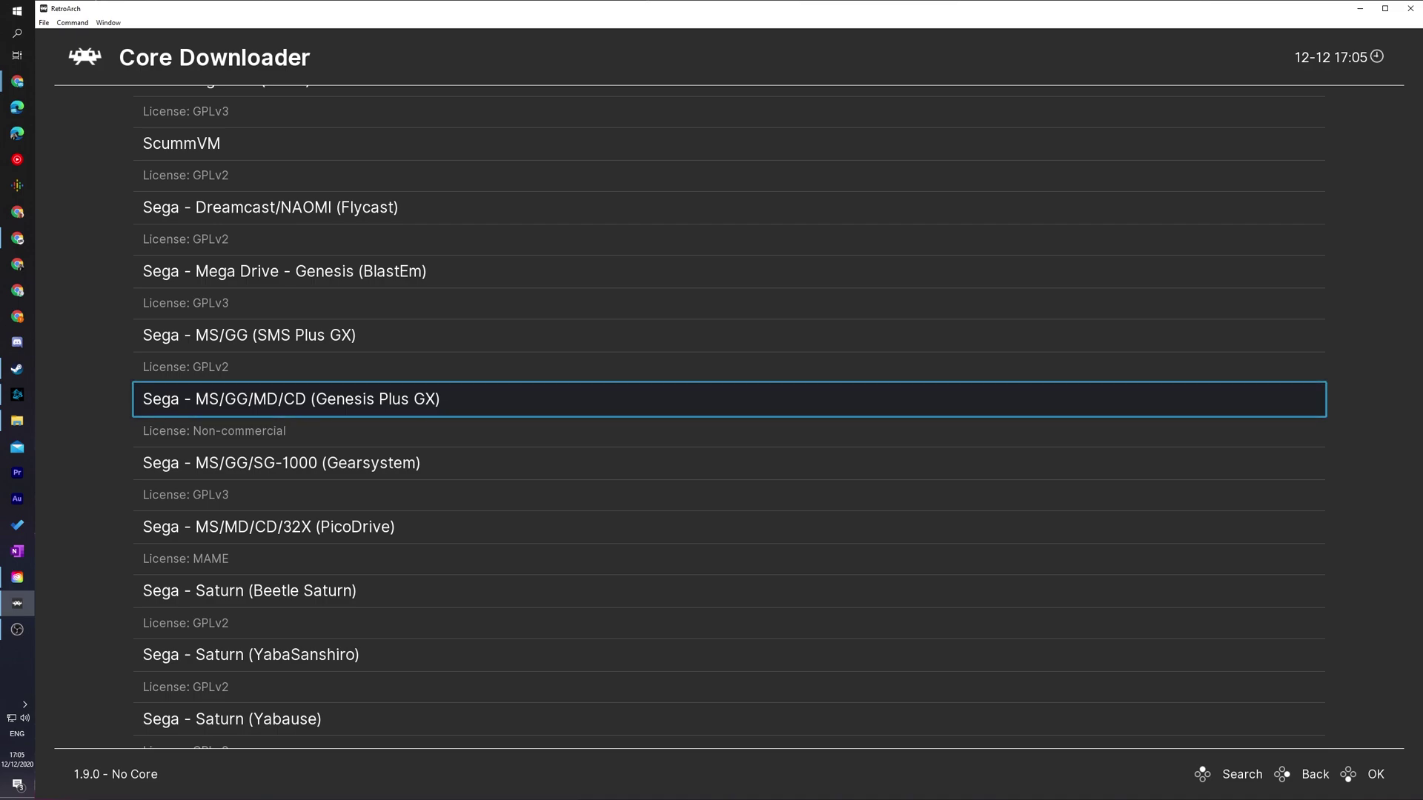
{"action": "key", "text": "Up"}
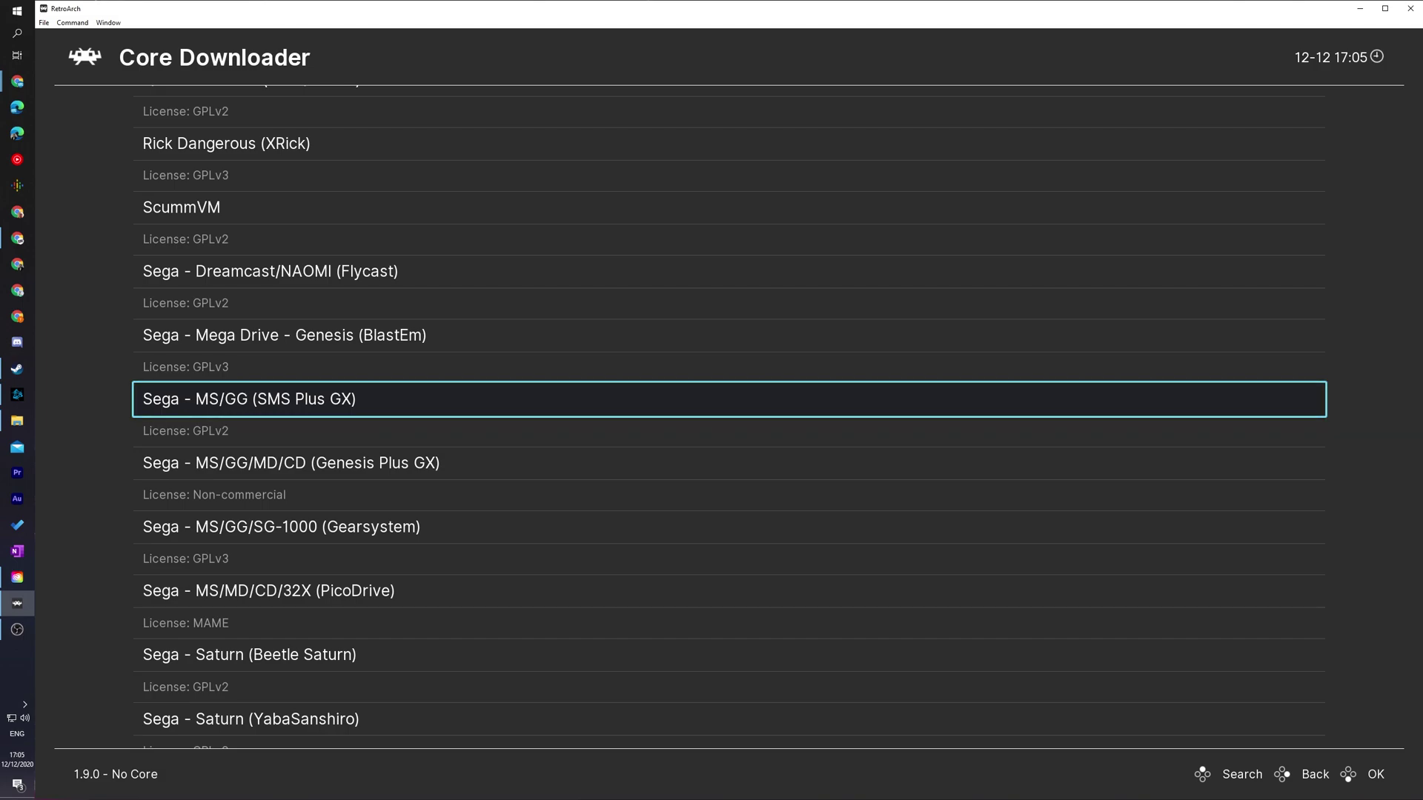
{"action": "key", "text": "Down"}
{"action": "key", "text": "Down"}
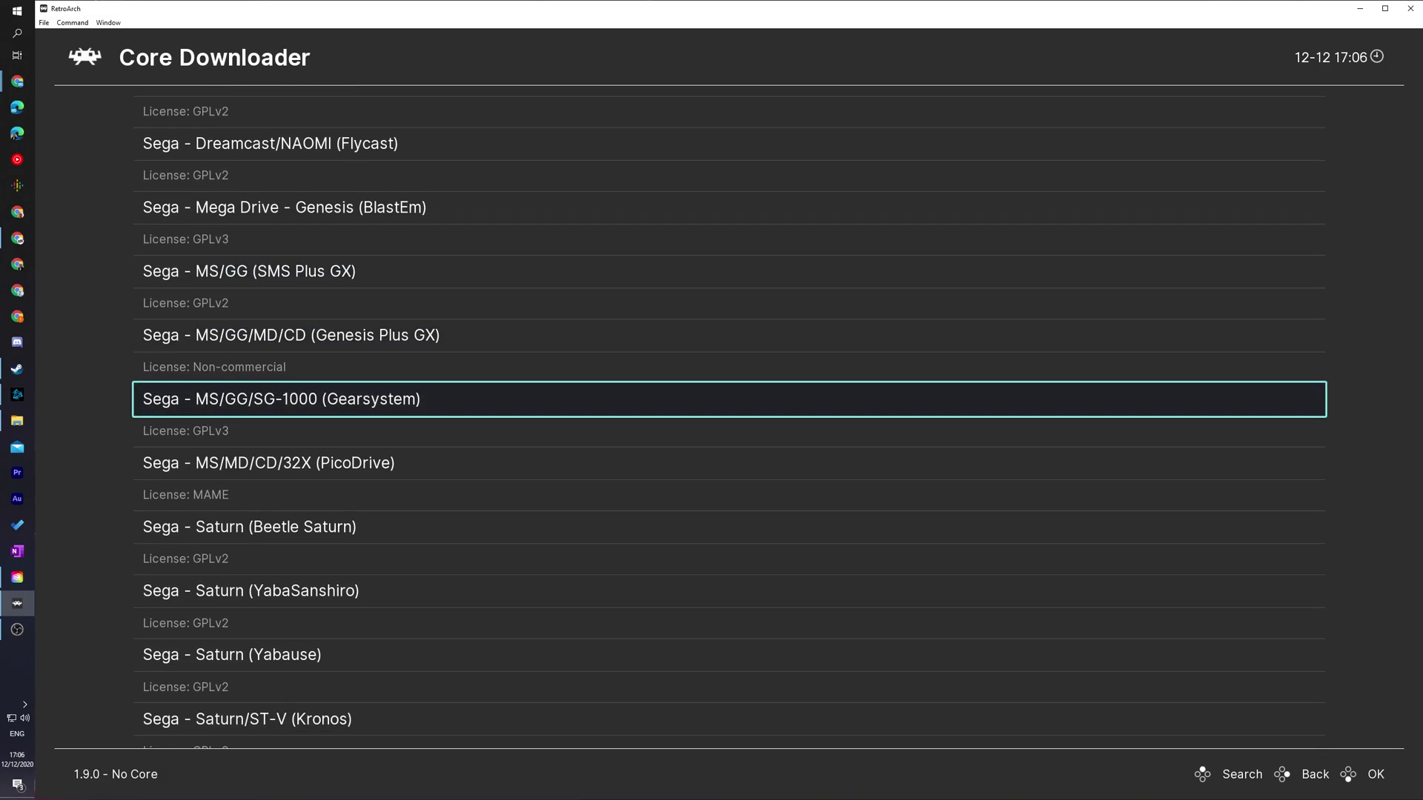
{"action": "key", "text": "Down"}
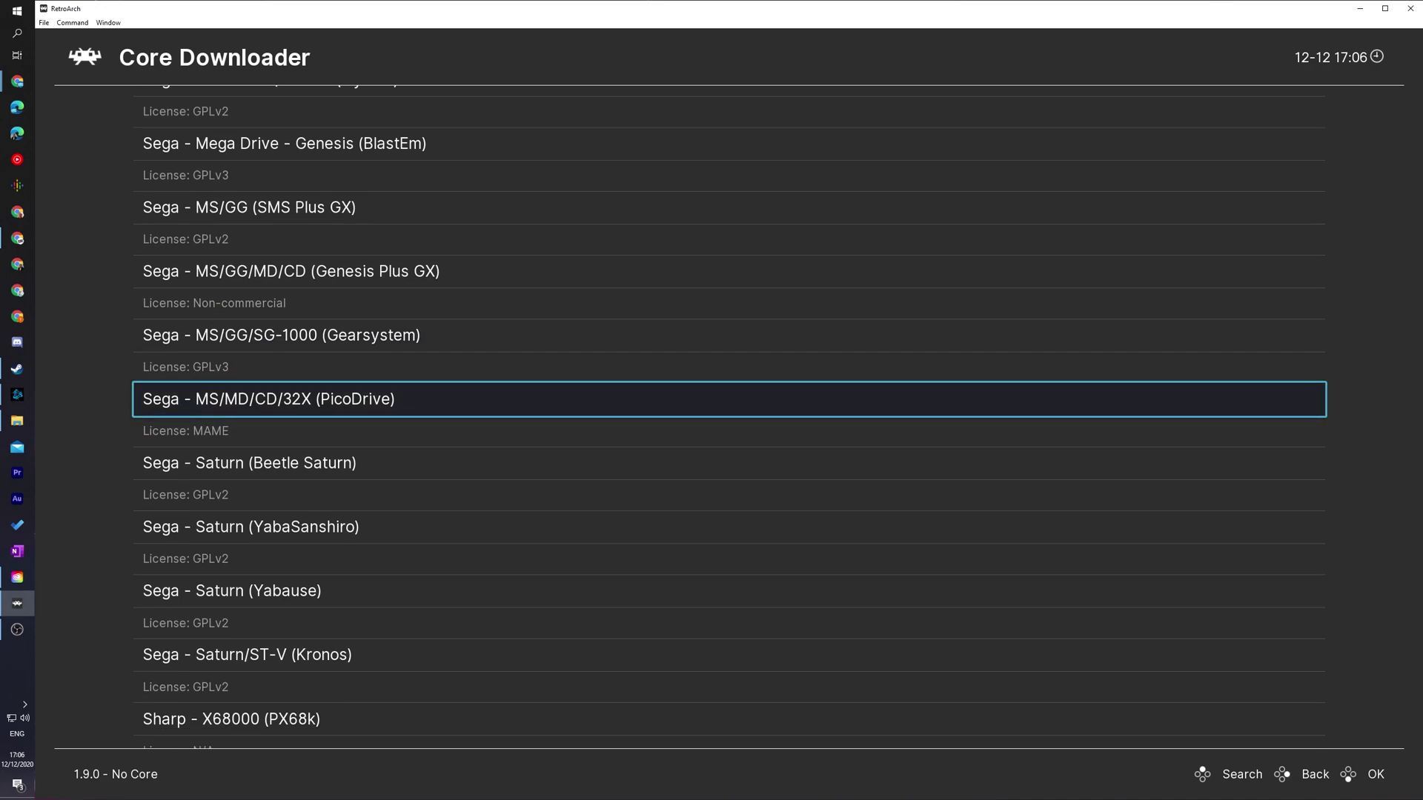
{"action": "key", "text": "Up"}
{"action": "key", "text": "Up"}
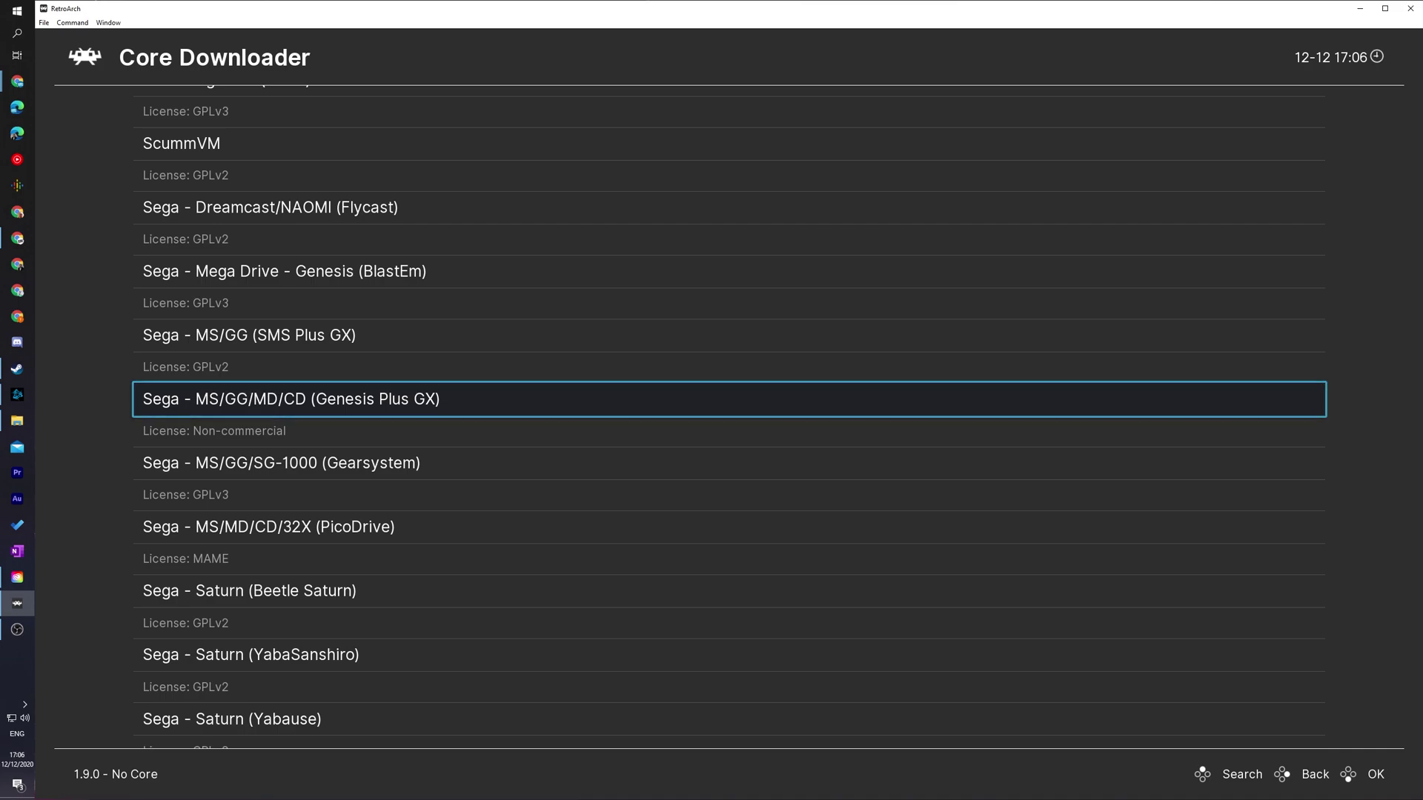
{"action": "key", "text": "Return"}
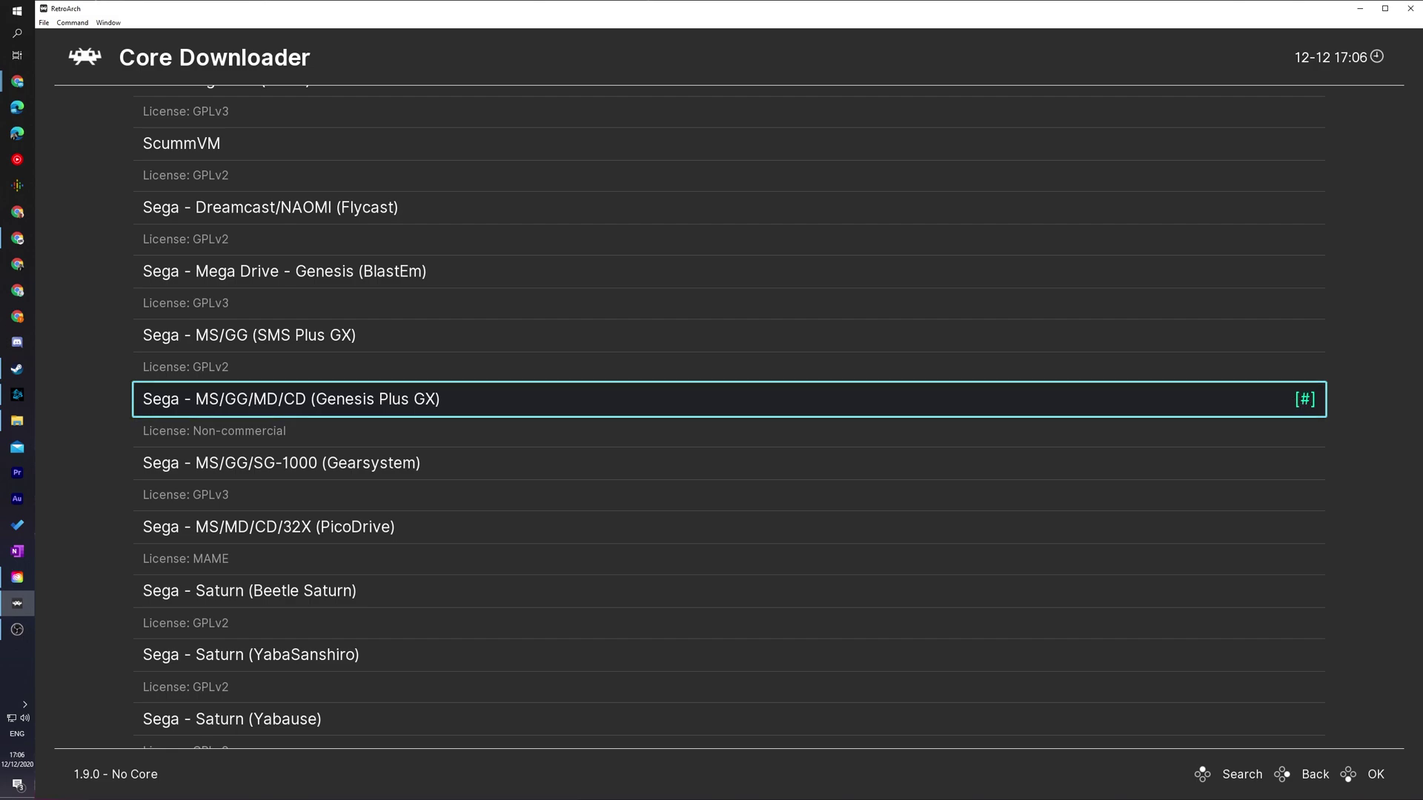
- Return to the main menu and load the Sega - MS/GG/MD/CD (Genesis Plus GX) core
{"action": "key", "text": "BackSpace"}
{"action": "key", "text": "BackSpace"}
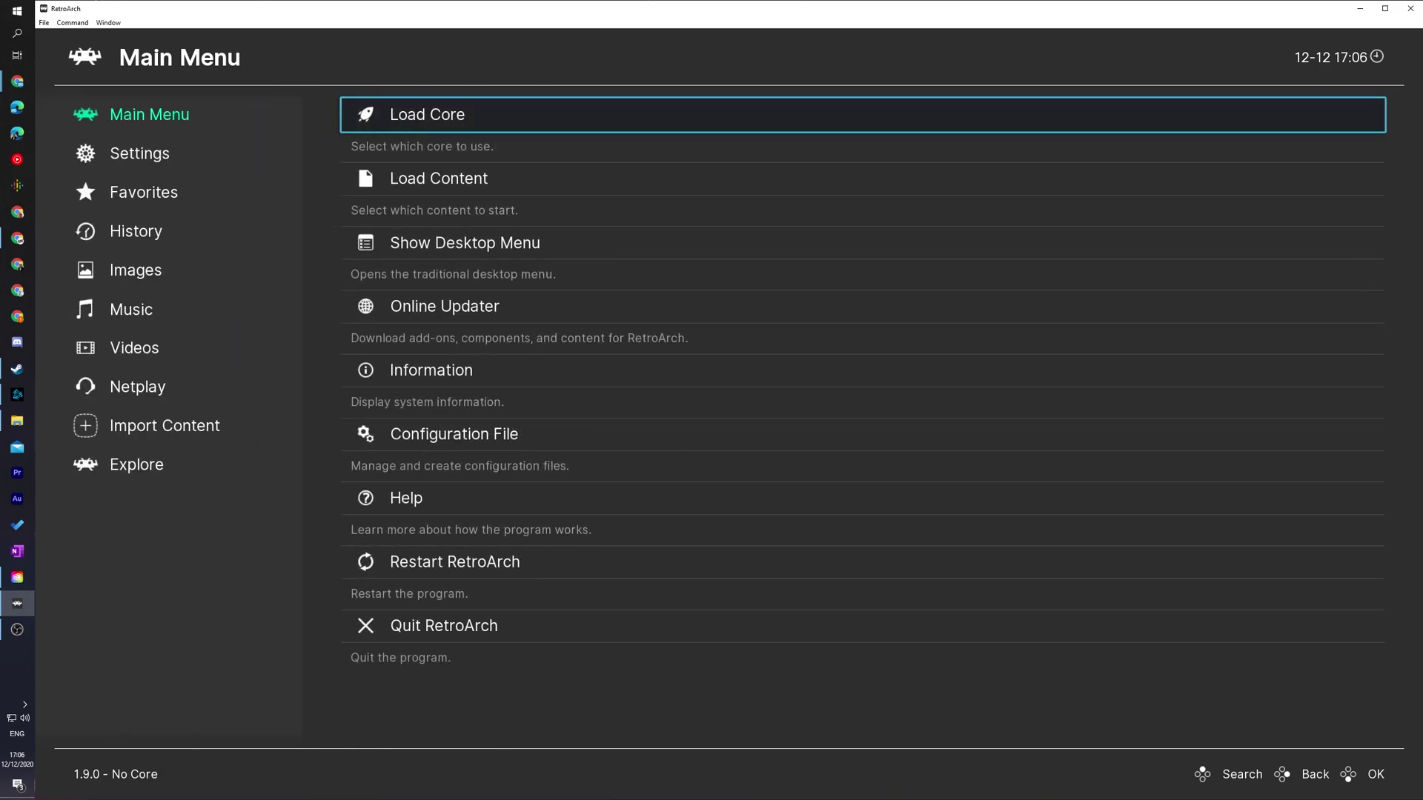
{"action": "key", "text": "Return"}
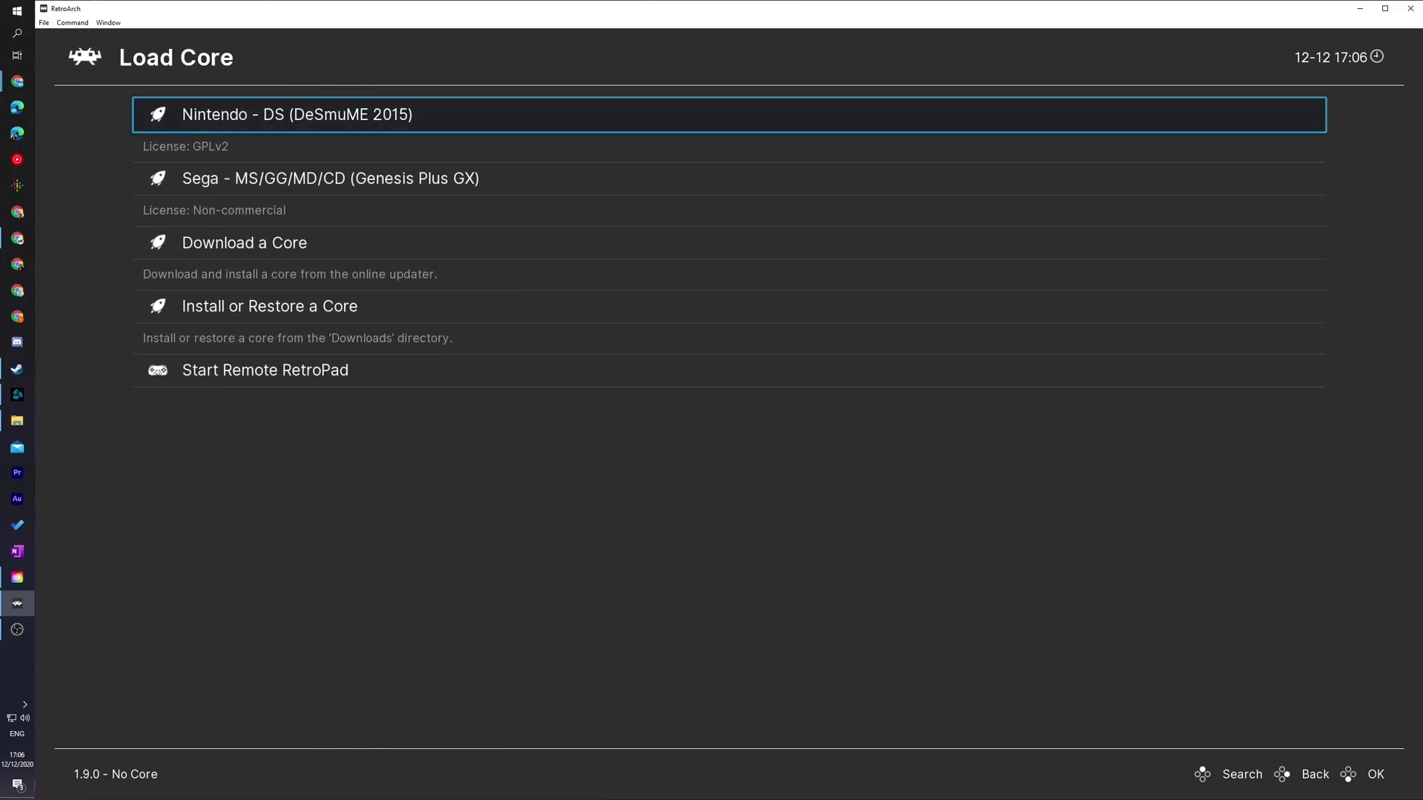
{"action": "key", "text": "Down"}
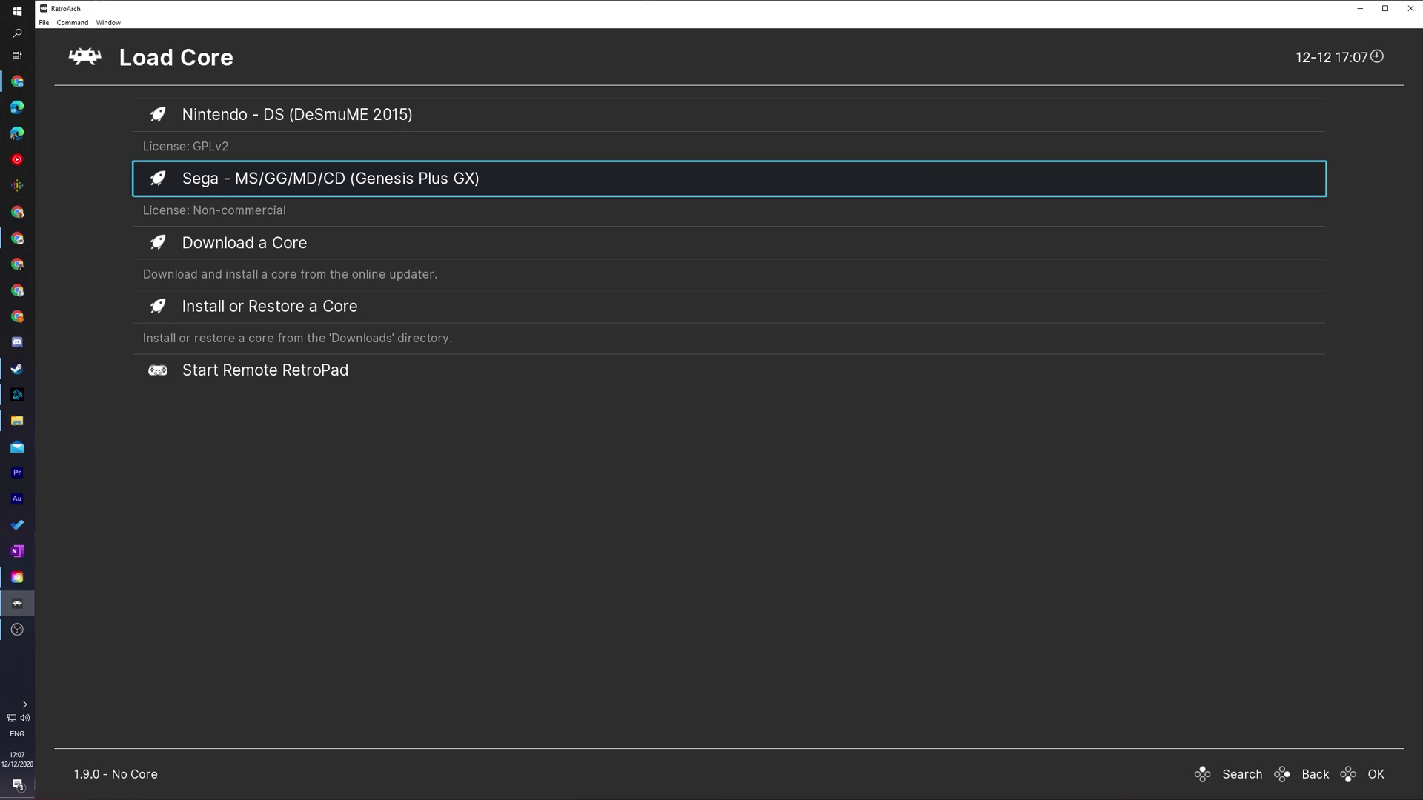
{"action": "key", "text": "Return"}
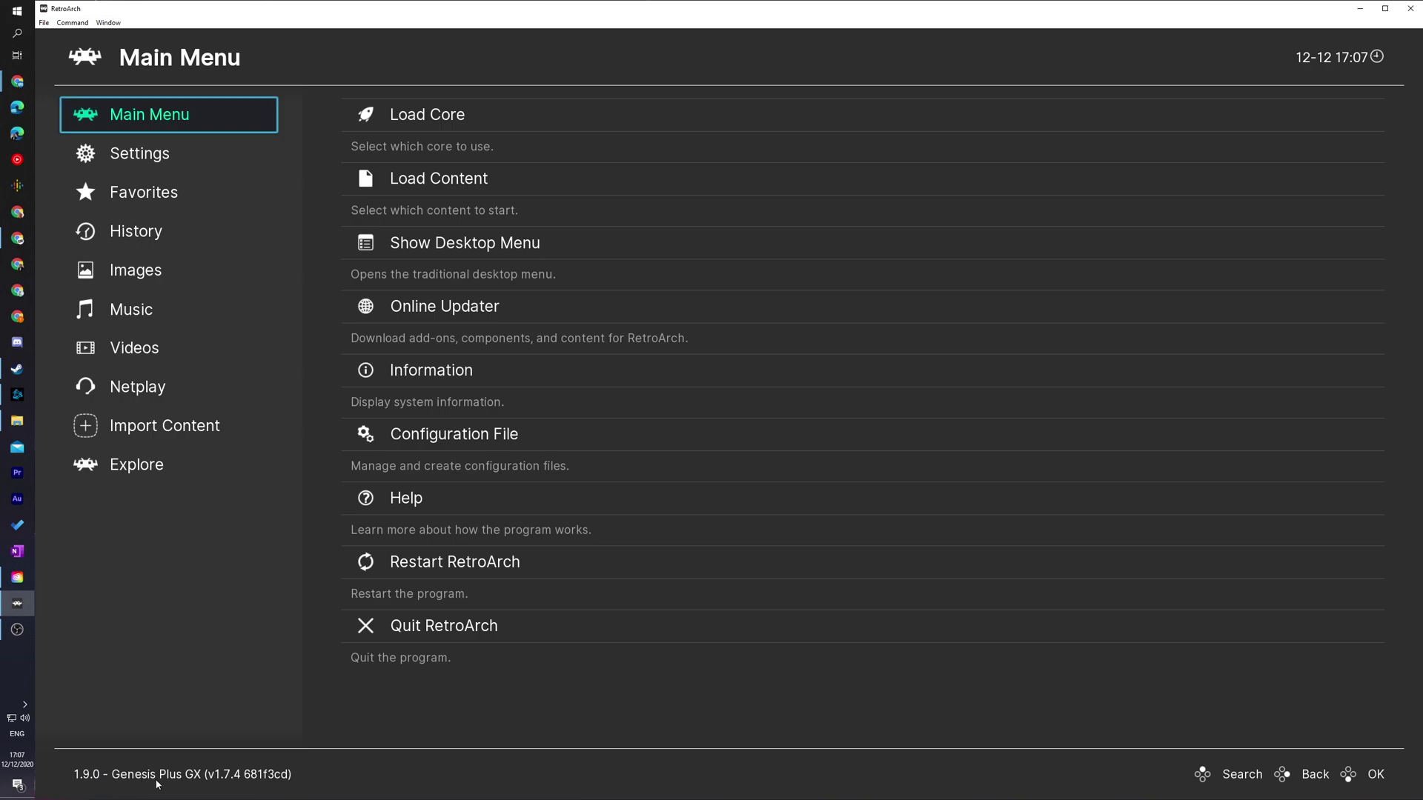
{"action": "key", "text": "Right"}
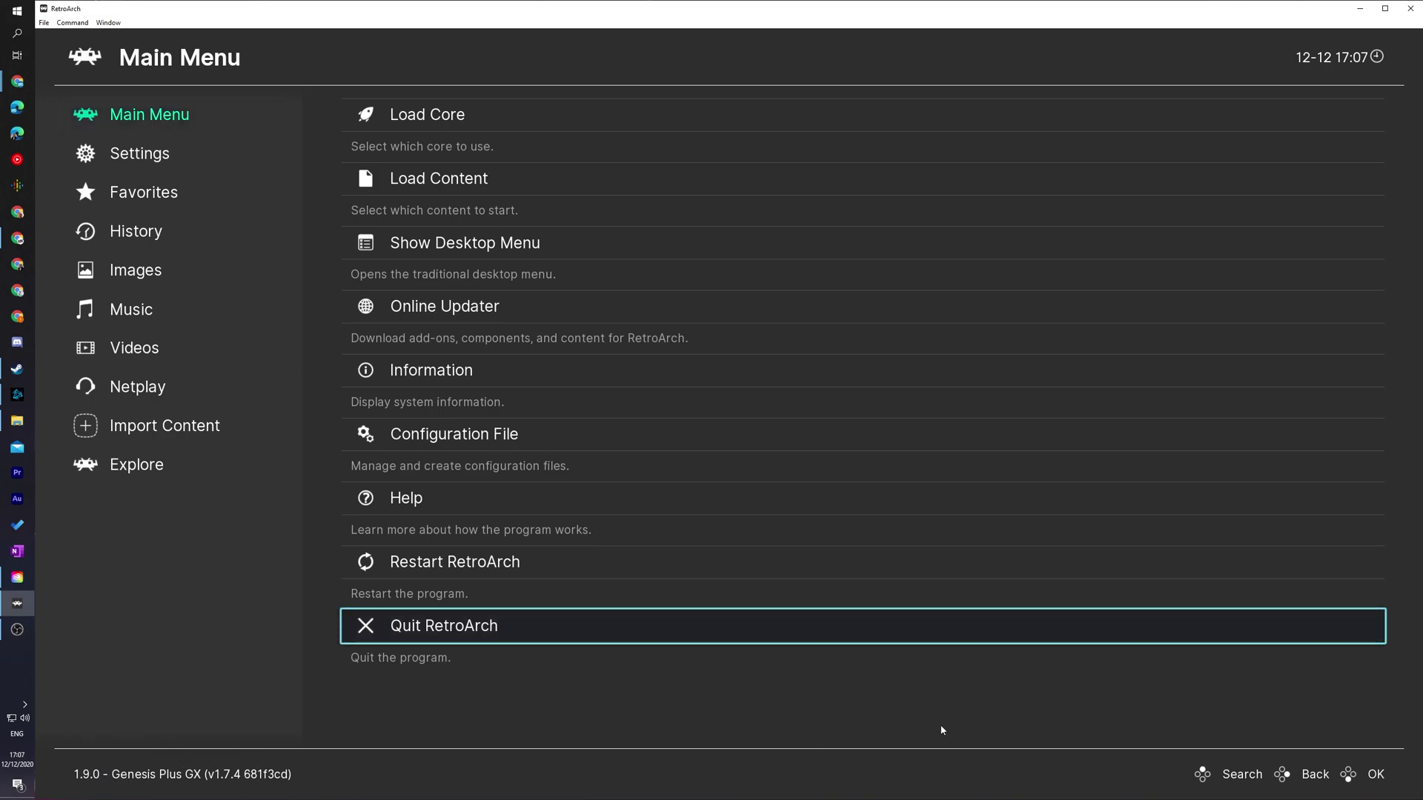
{"action": "key", "text": "Up"}
{"action": "key", "text": "Up"}
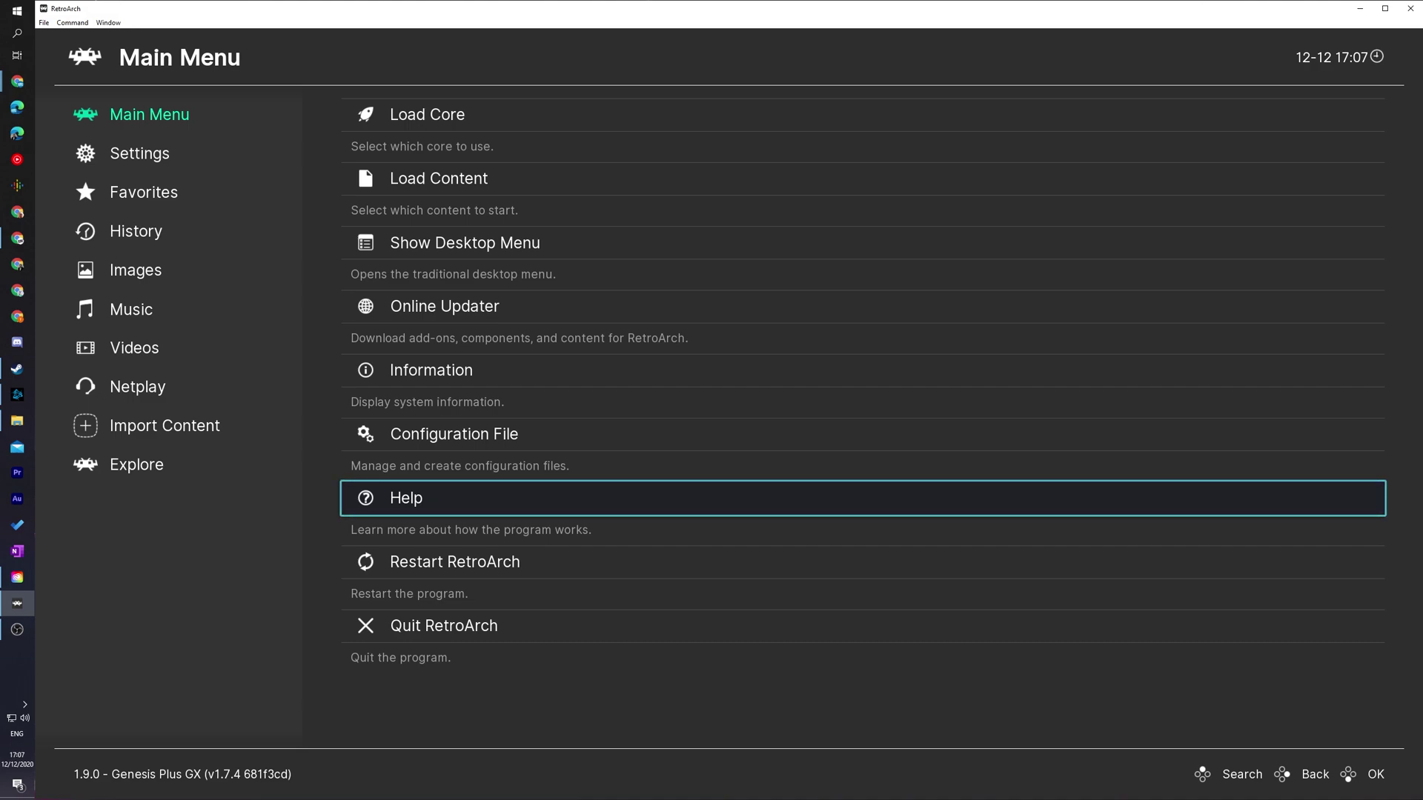
- Switch to the _ROM folder in File Explorer and inspect the contents of Wonder-Boy.zip
{"action": "left_click", "coordinate": [1360, 12]}
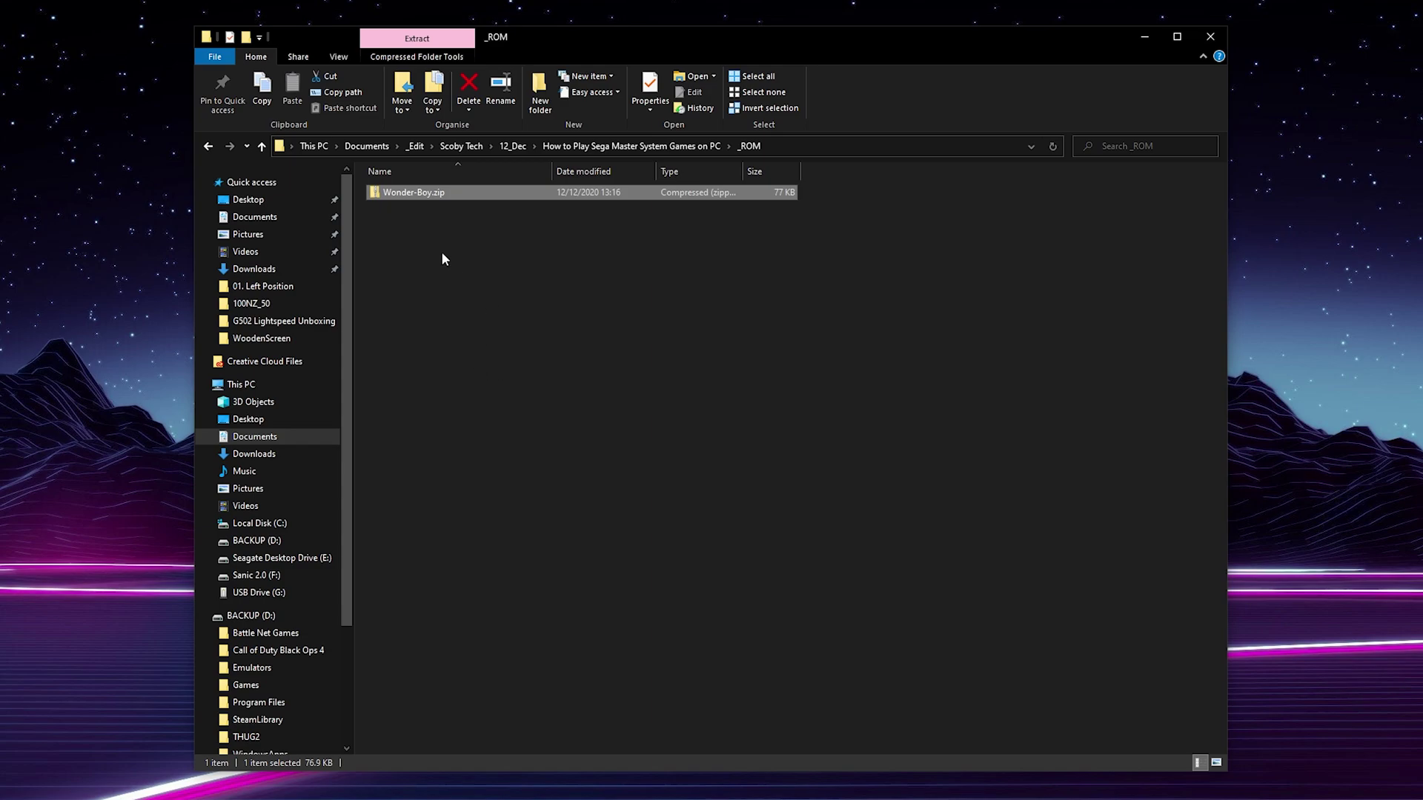
{"action": "double_click", "coordinate": [404, 195]}
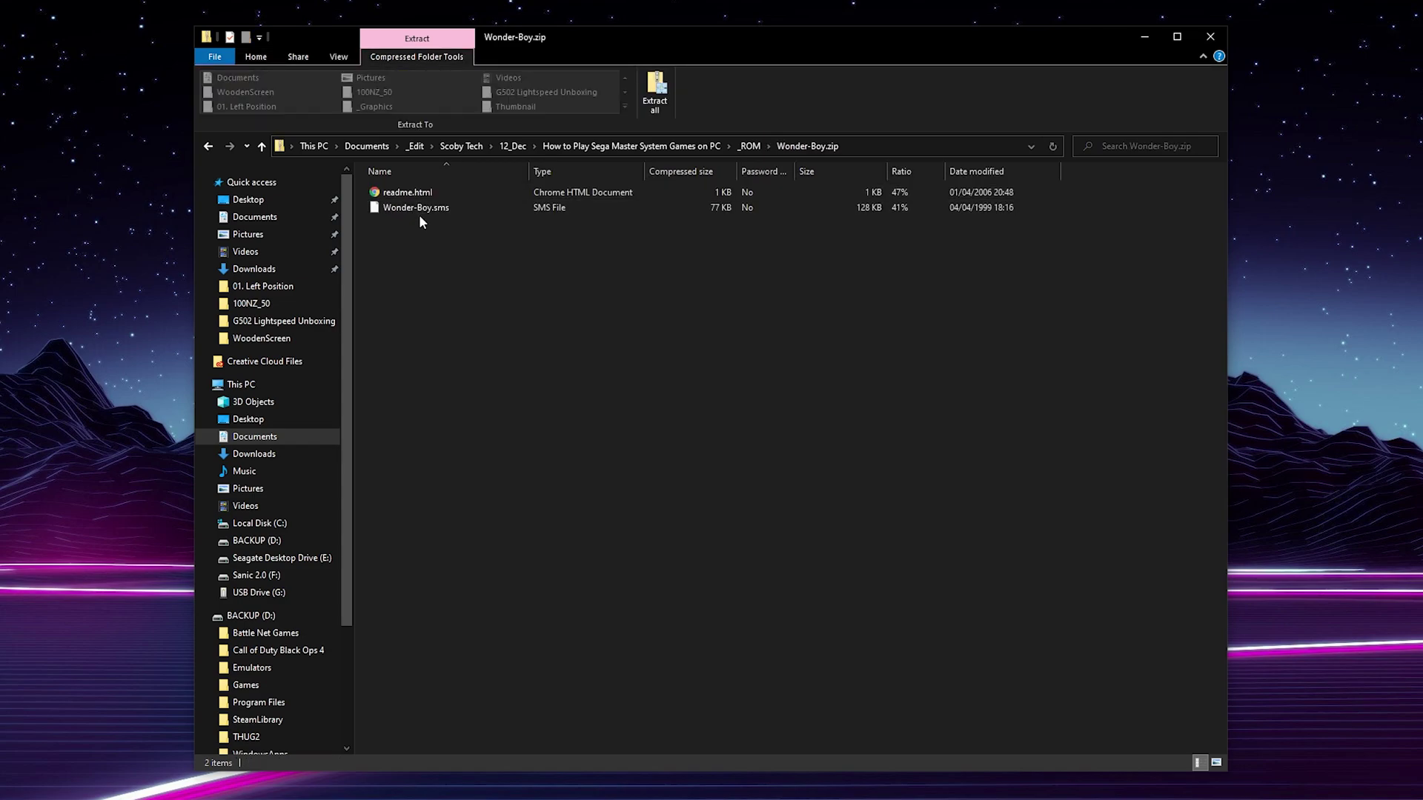
{"action": "left_click", "coordinate": [430, 209]}
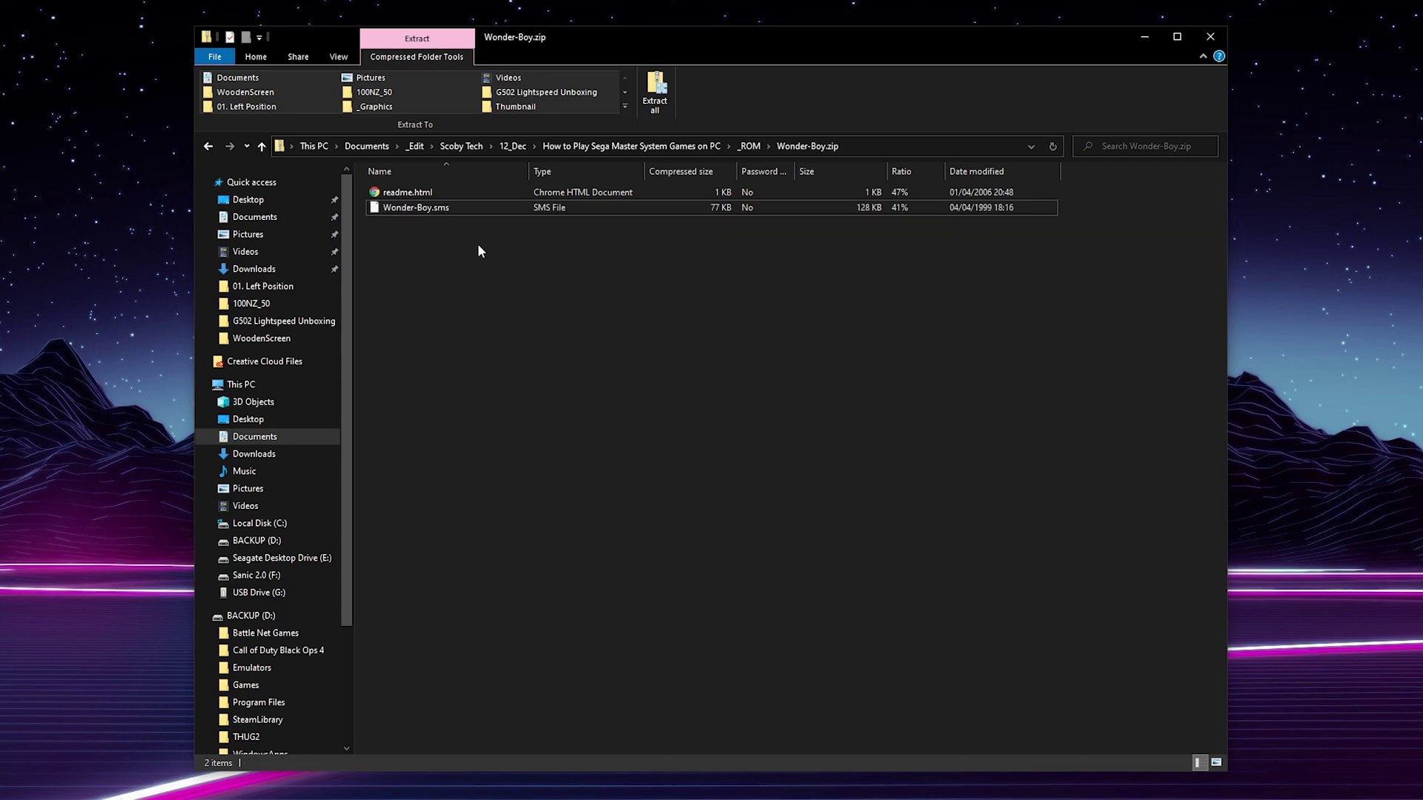
{"action": "key", "text": "alt+Left"}
- Extract Wonder-Boy.zip to a Wonder-Boy folder inside _ROM, select the extracted Wonder-Boy.sms file, and close the folder window
{"action": "right_click", "coordinate": [412, 202]}
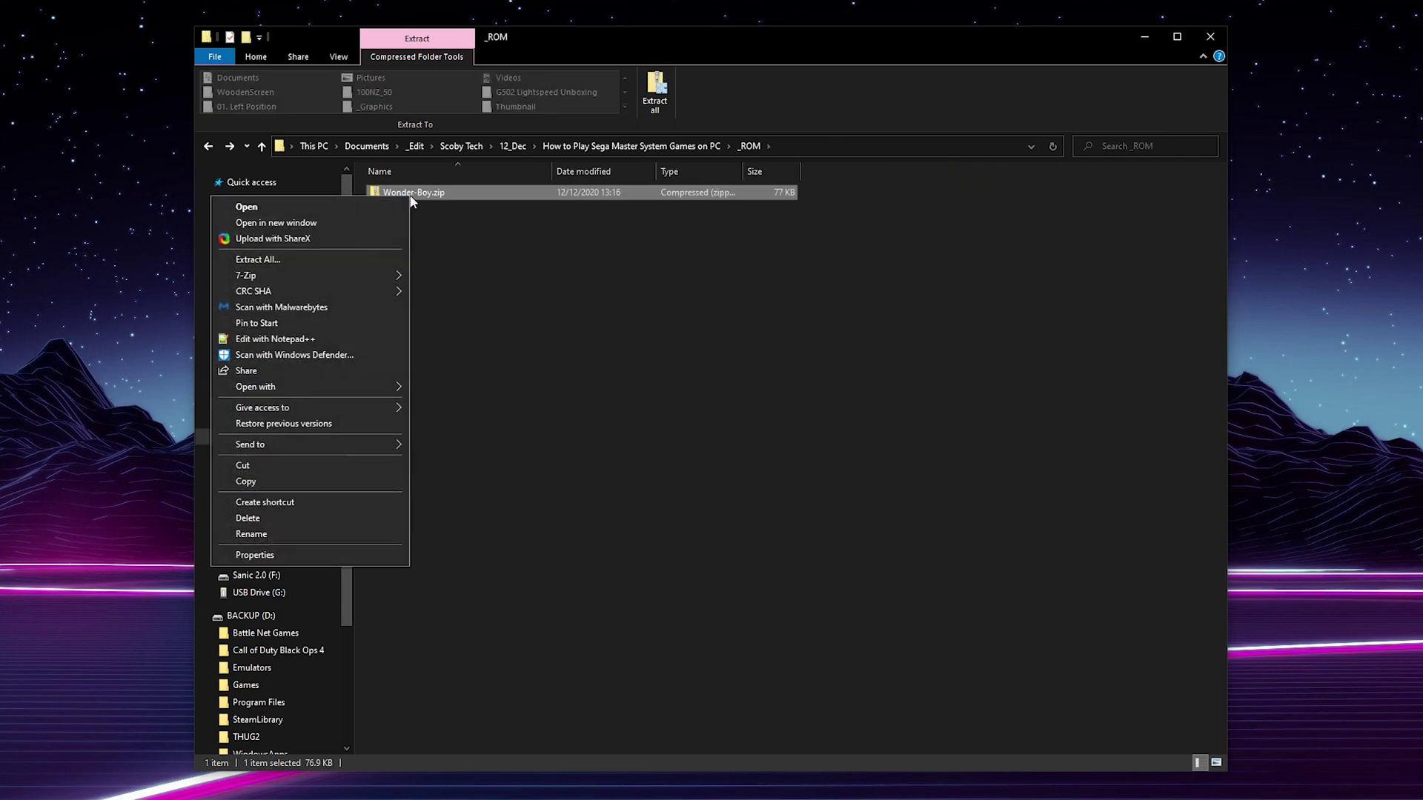
{"action": "left_click", "coordinate": [310, 260]}
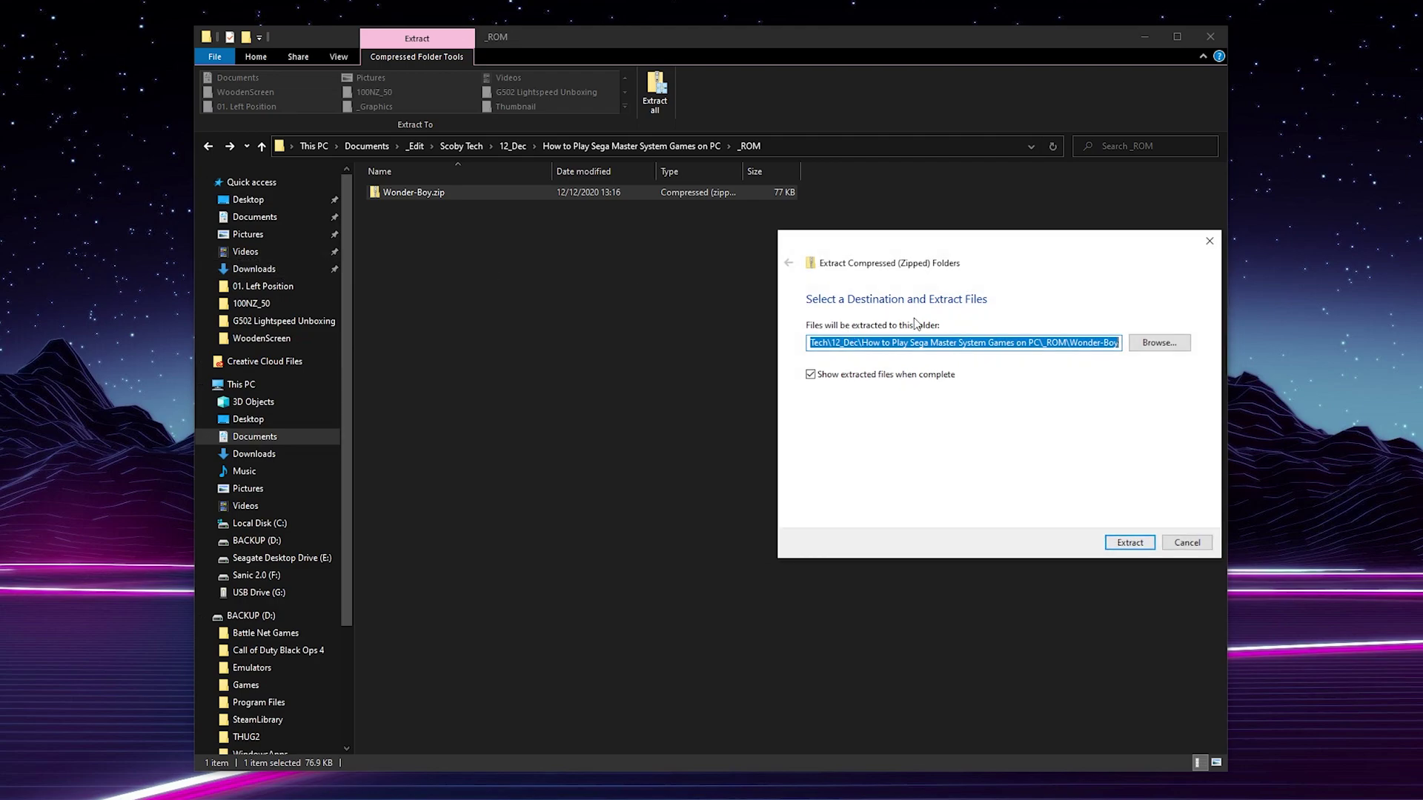
{"action": "left_click", "coordinate": [1117, 544]}
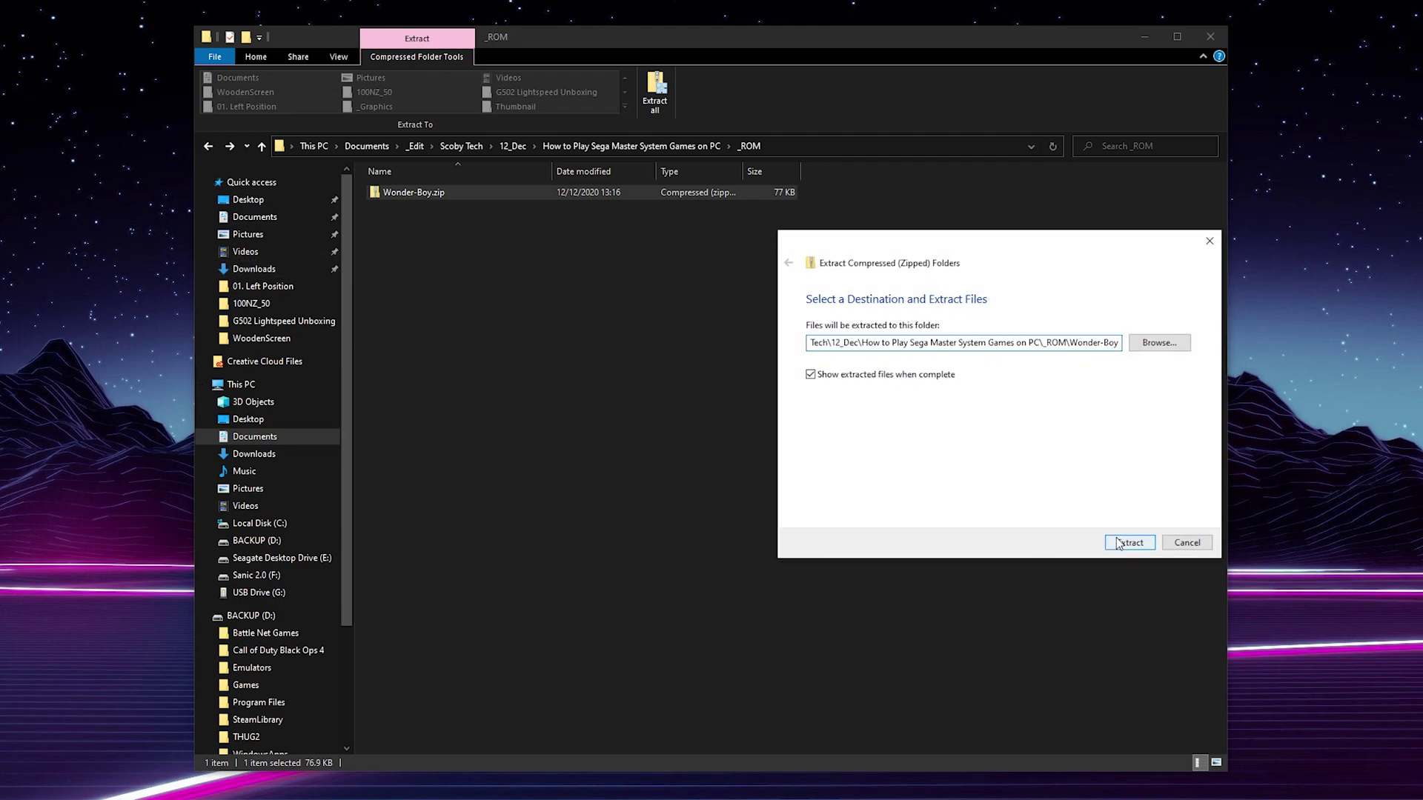
{"action": "left_click", "coordinate": [429, 227]}
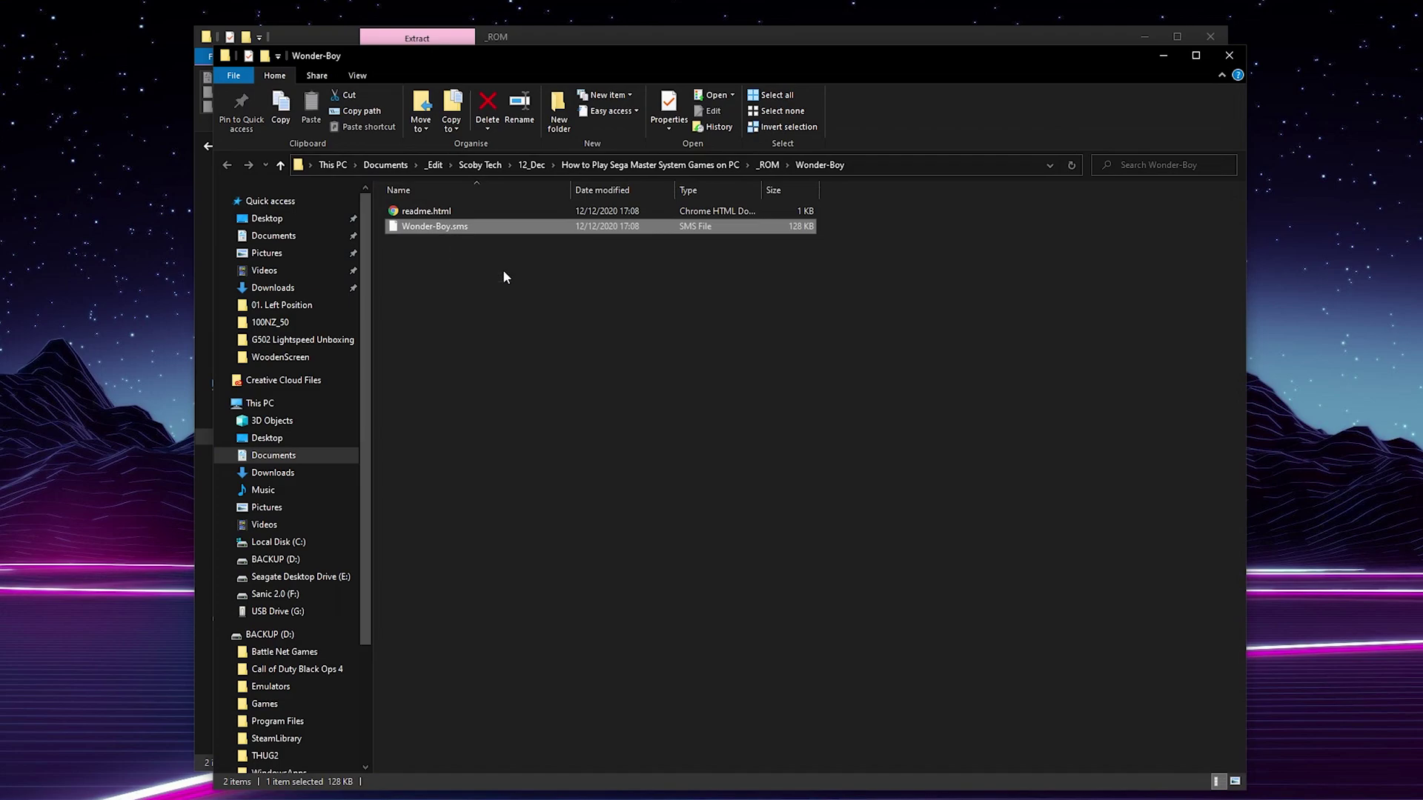
{"action": "key", "text": "alt+F4"}
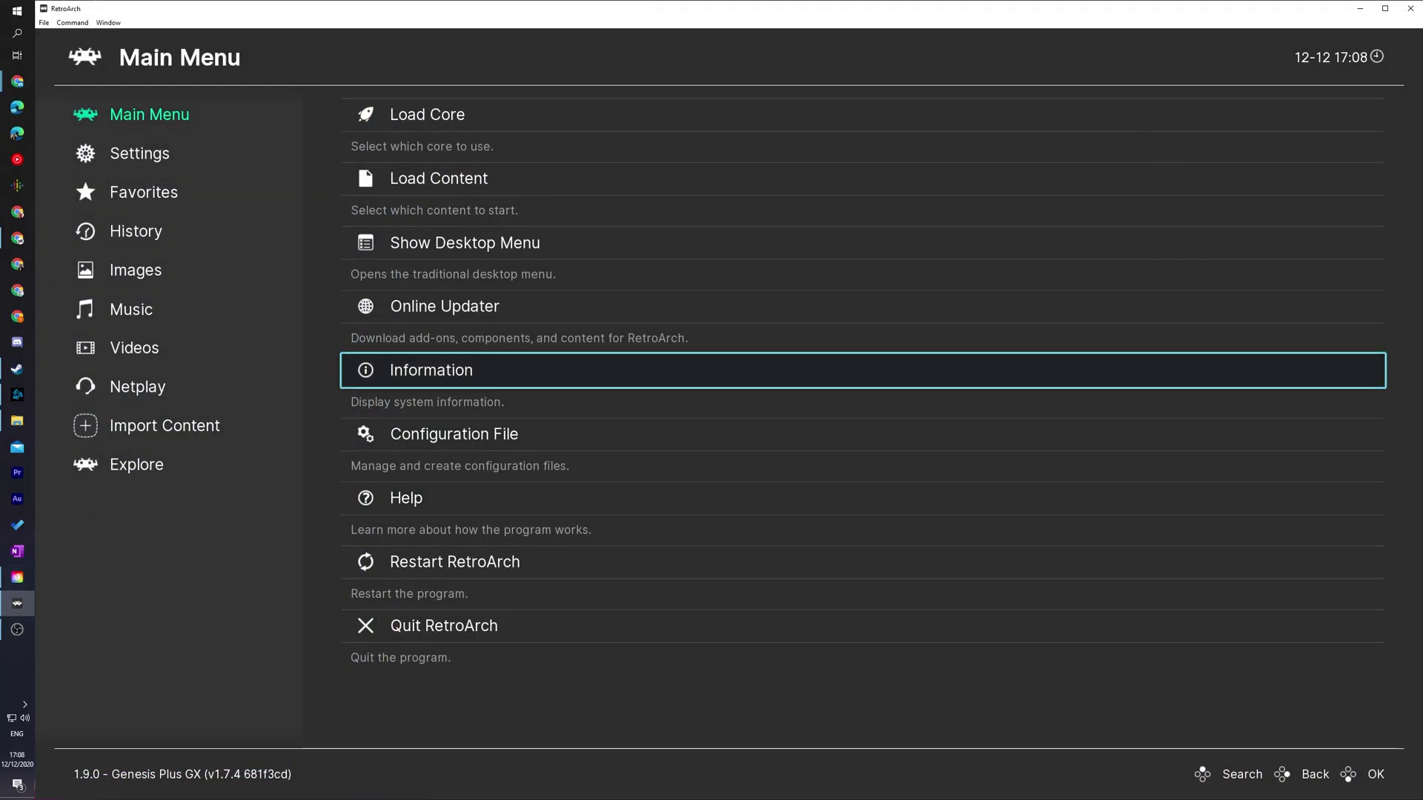
- Switch to RetroArch and load Wonder-Boy.zip from the _ROM folder as content with the Load Archive option
{"action": "key", "text": "Up"}
{"action": "key", "text": "Up"}
{"action": "key", "text": "Up"}
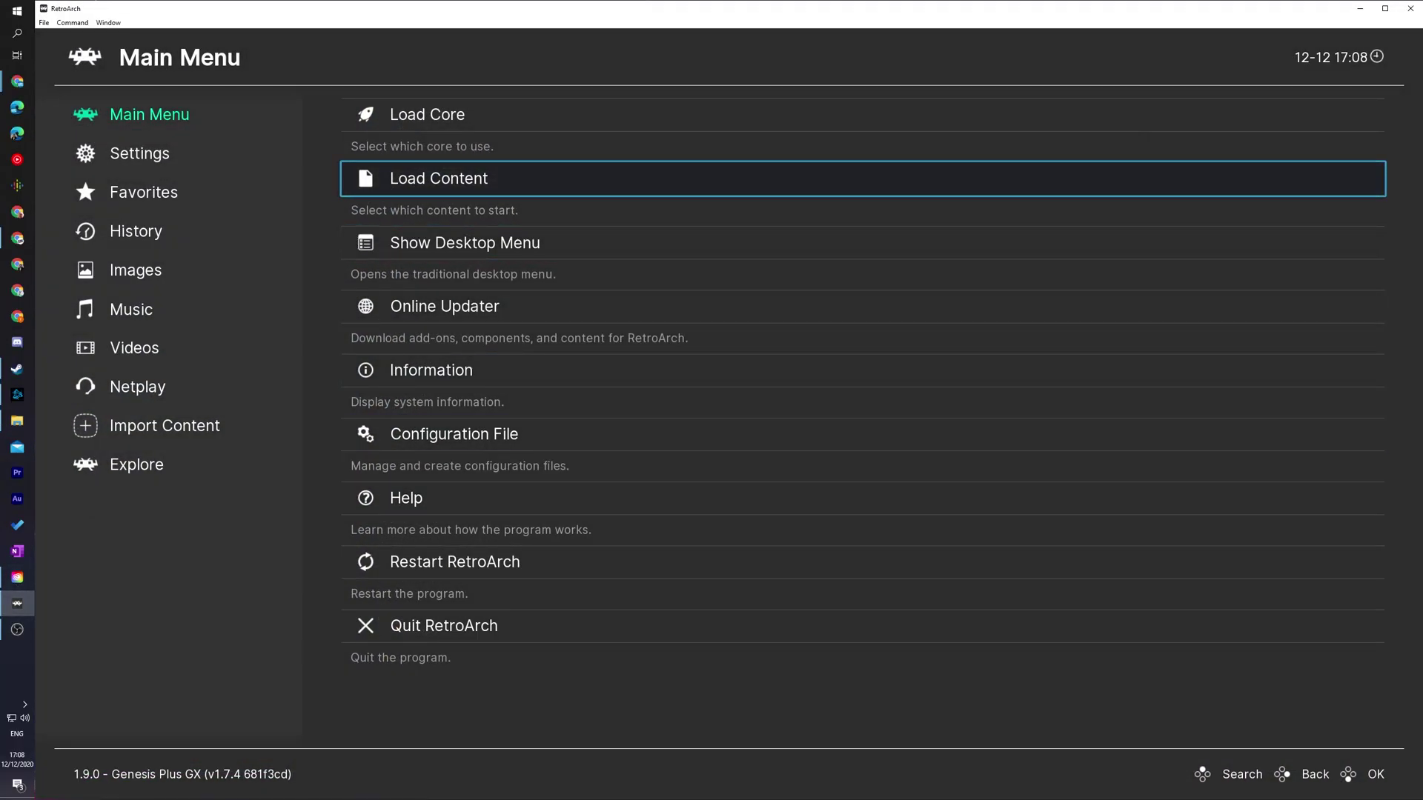
{"action": "key", "text": "Return"}
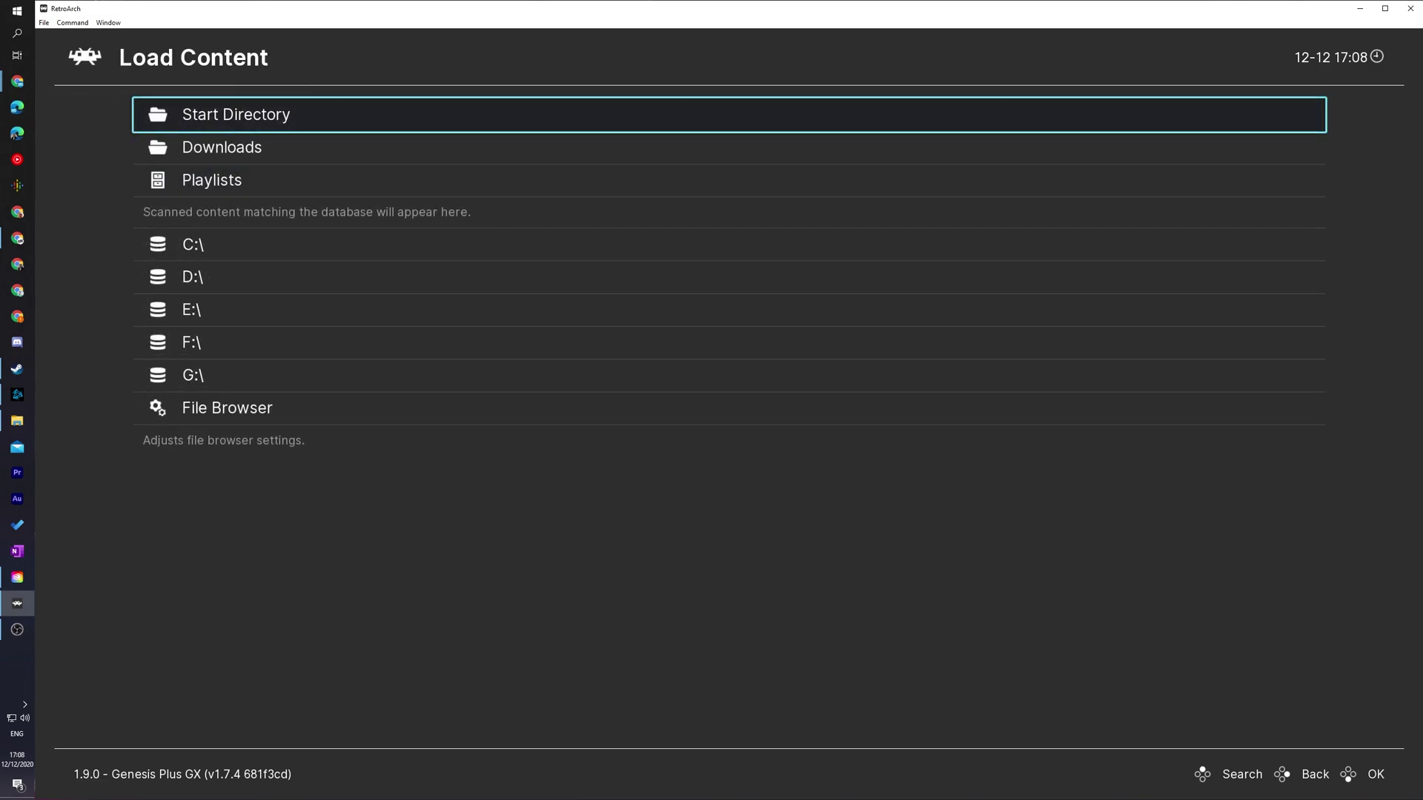
{"action": "key", "text": "Return"}
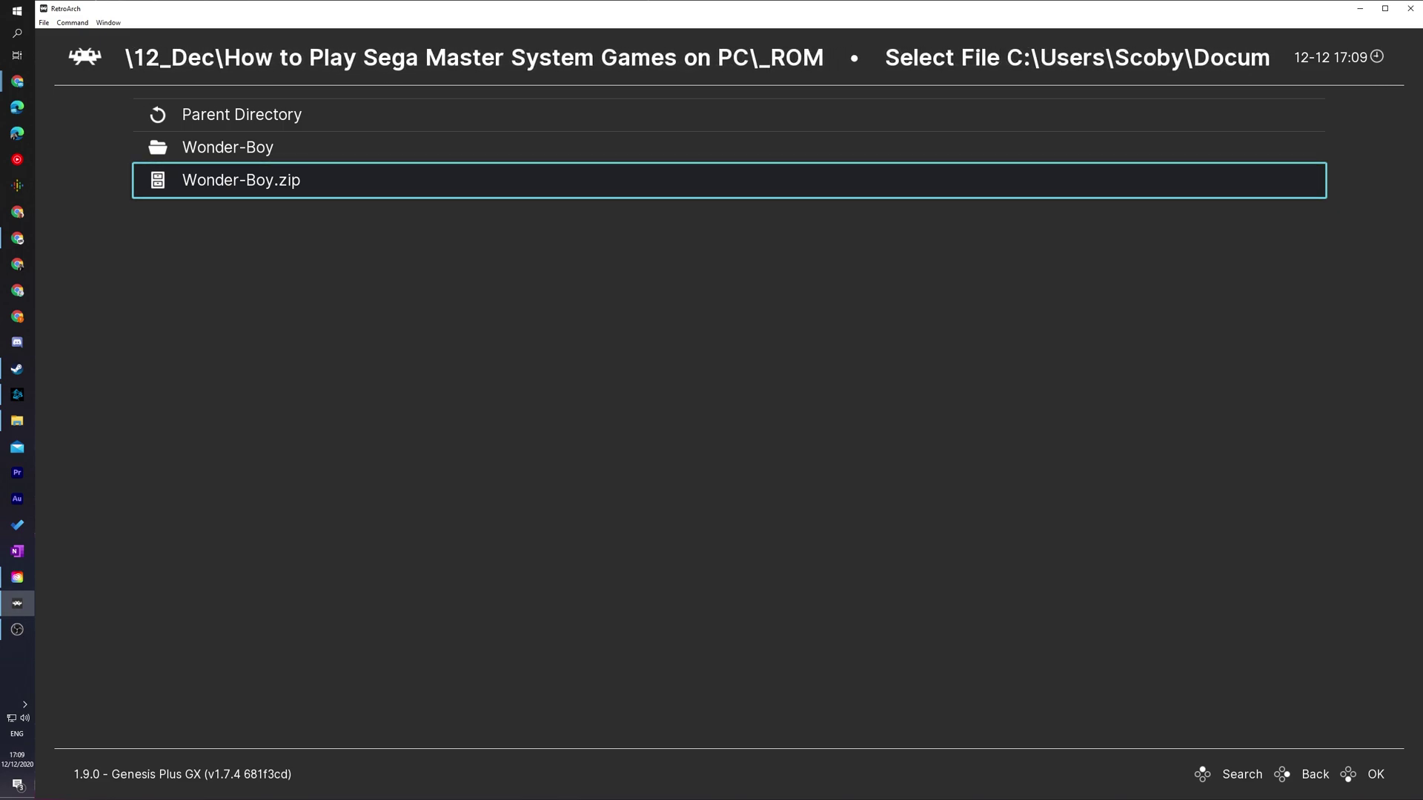
{"action": "key", "text": "Return"}
{"action": "key", "text": "Down"}
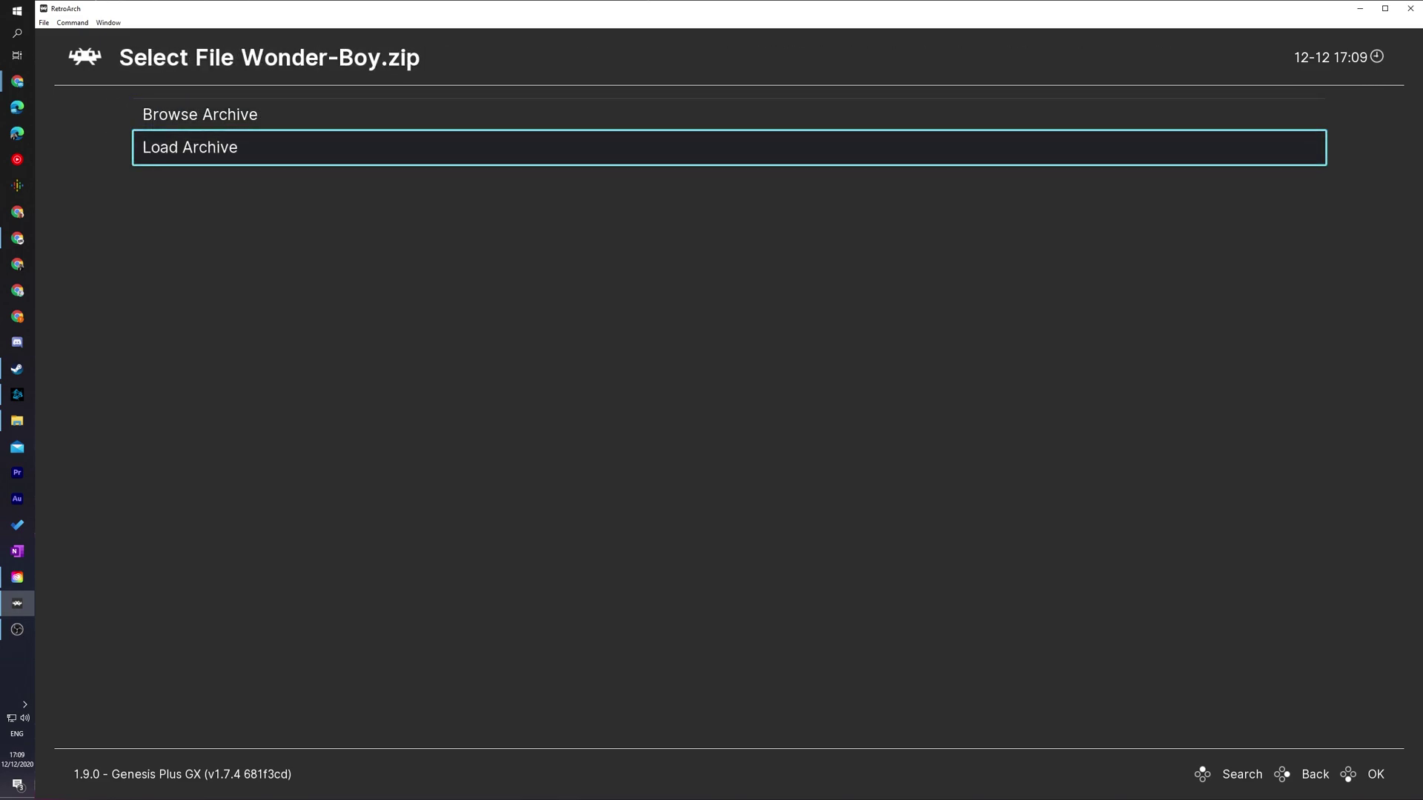
{"action": "key", "text": "Return"}
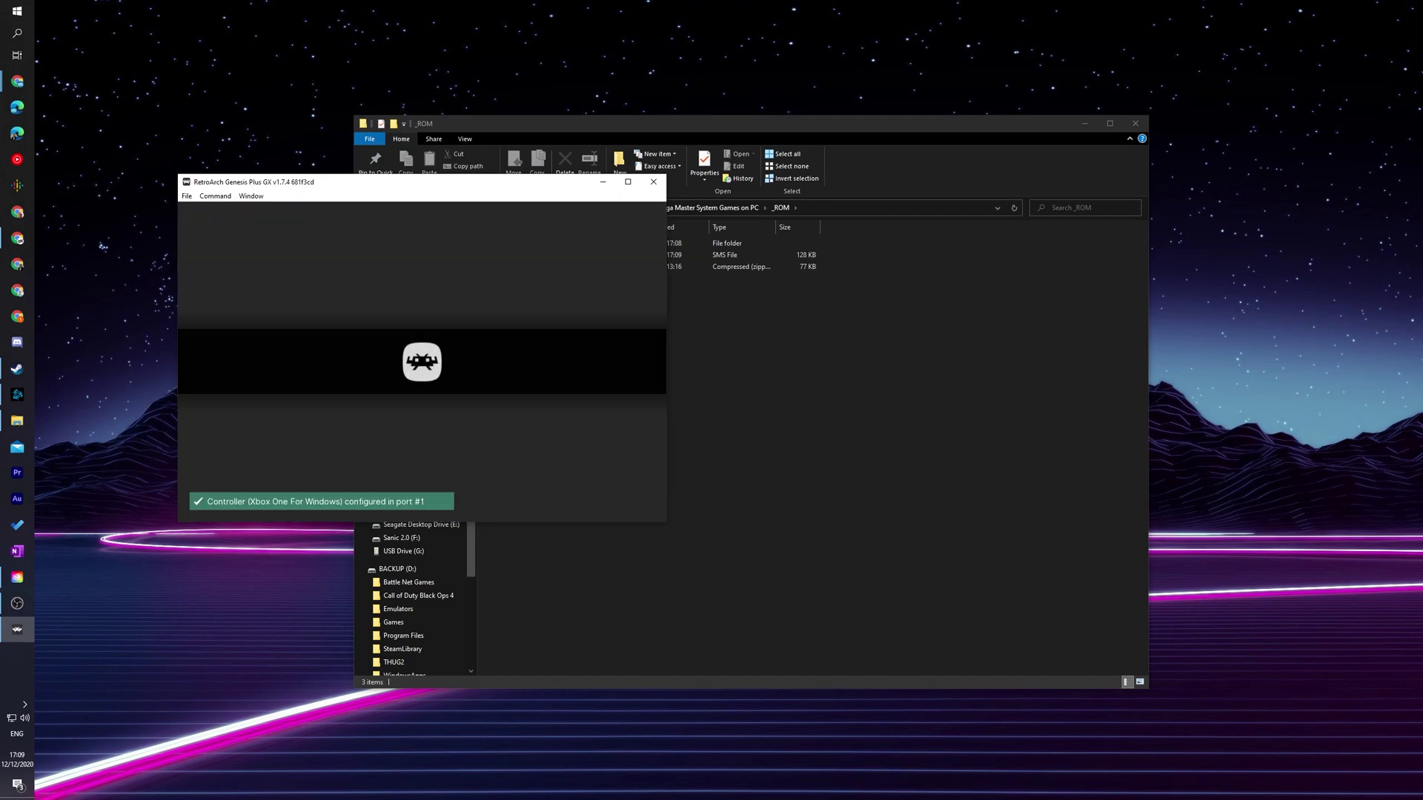
- Minimise File Explorer, maximise the RetroArch game window, and move the Wonder Boy character to the right
{"action": "left_click", "coordinate": [1084, 123]}
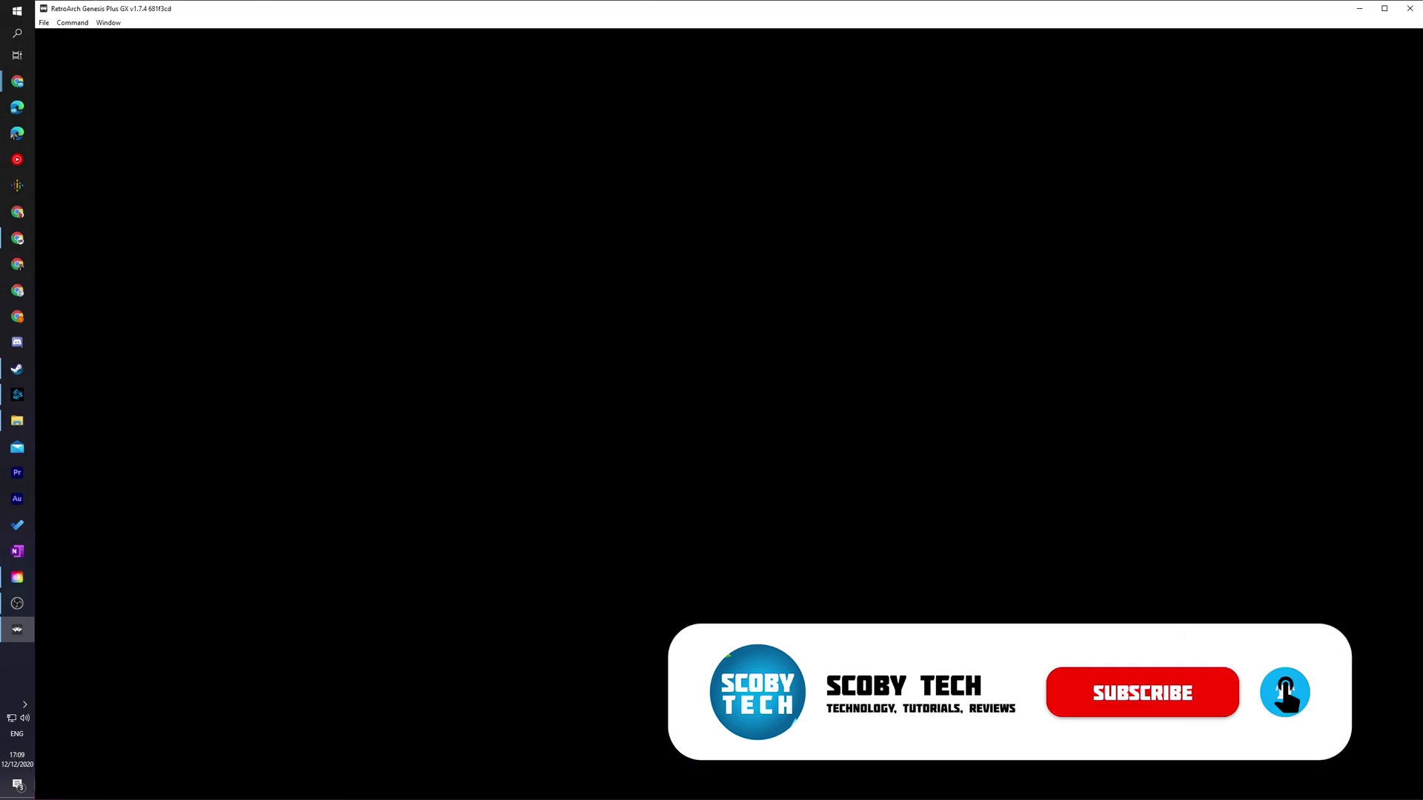
{"action": "left_click", "coordinate": [627, 181]}
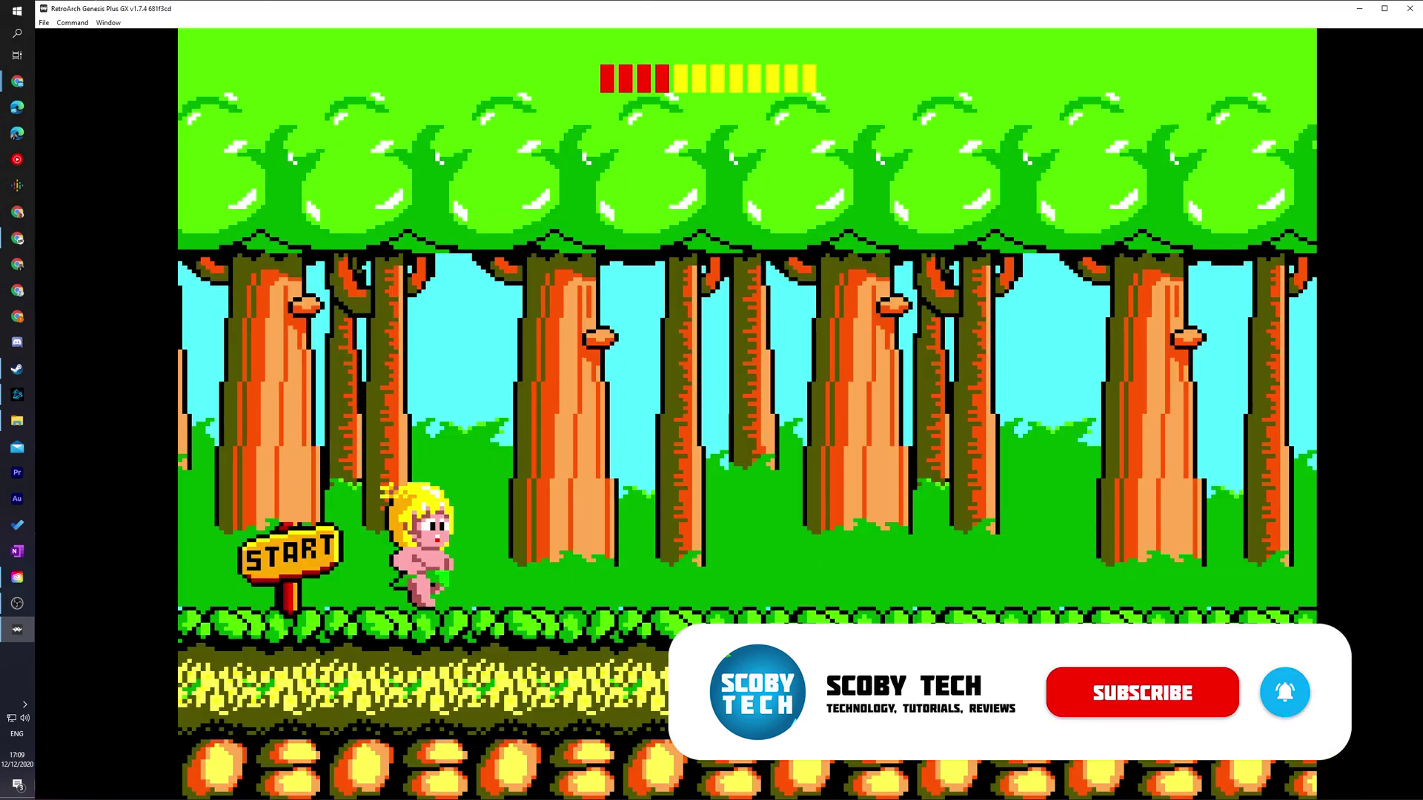
{"action": "key", "text": "Right"}
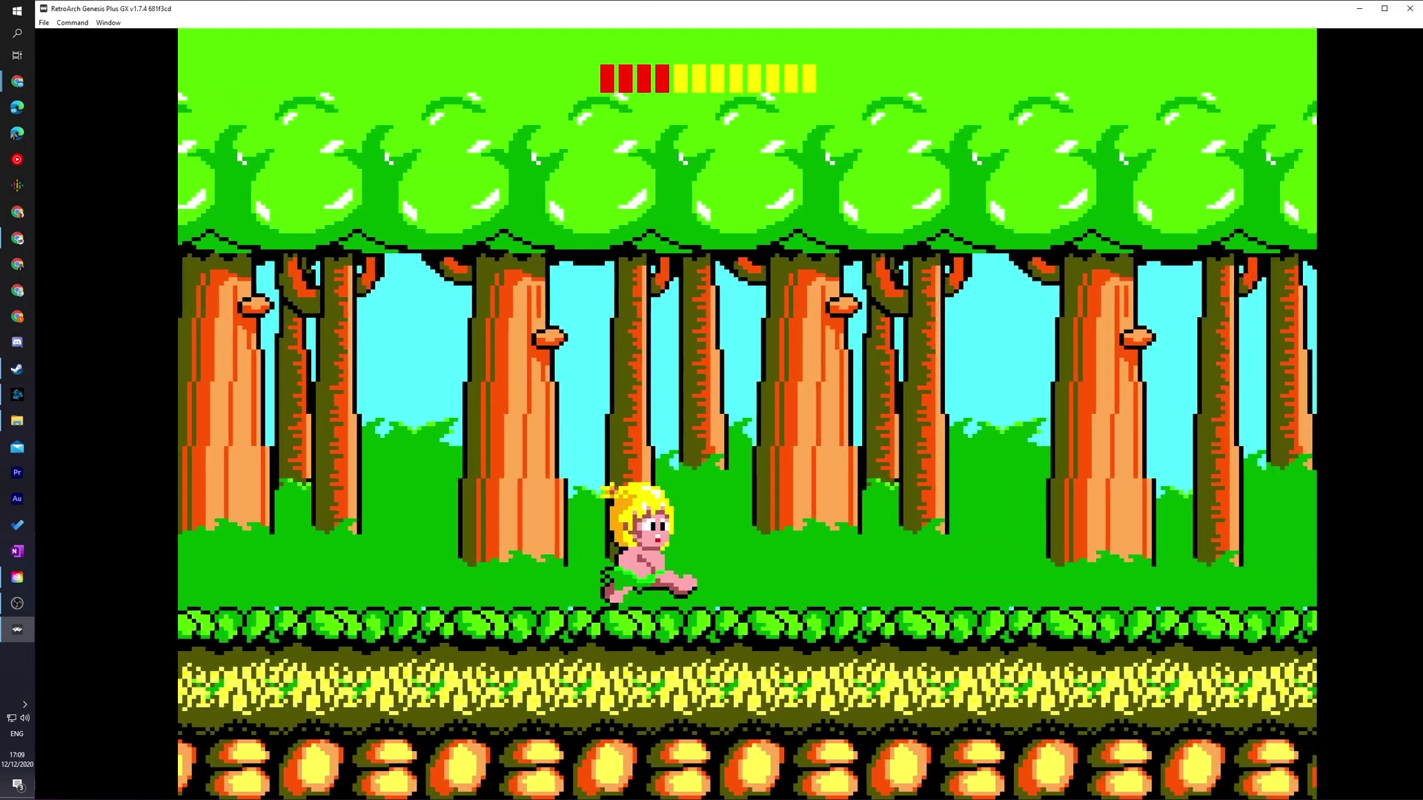
- Run the Wonder Boy character right through the forest, breaking the egg for the stone axe and advancing past the snails and rocks
{"action": "key", "text": "Right"}
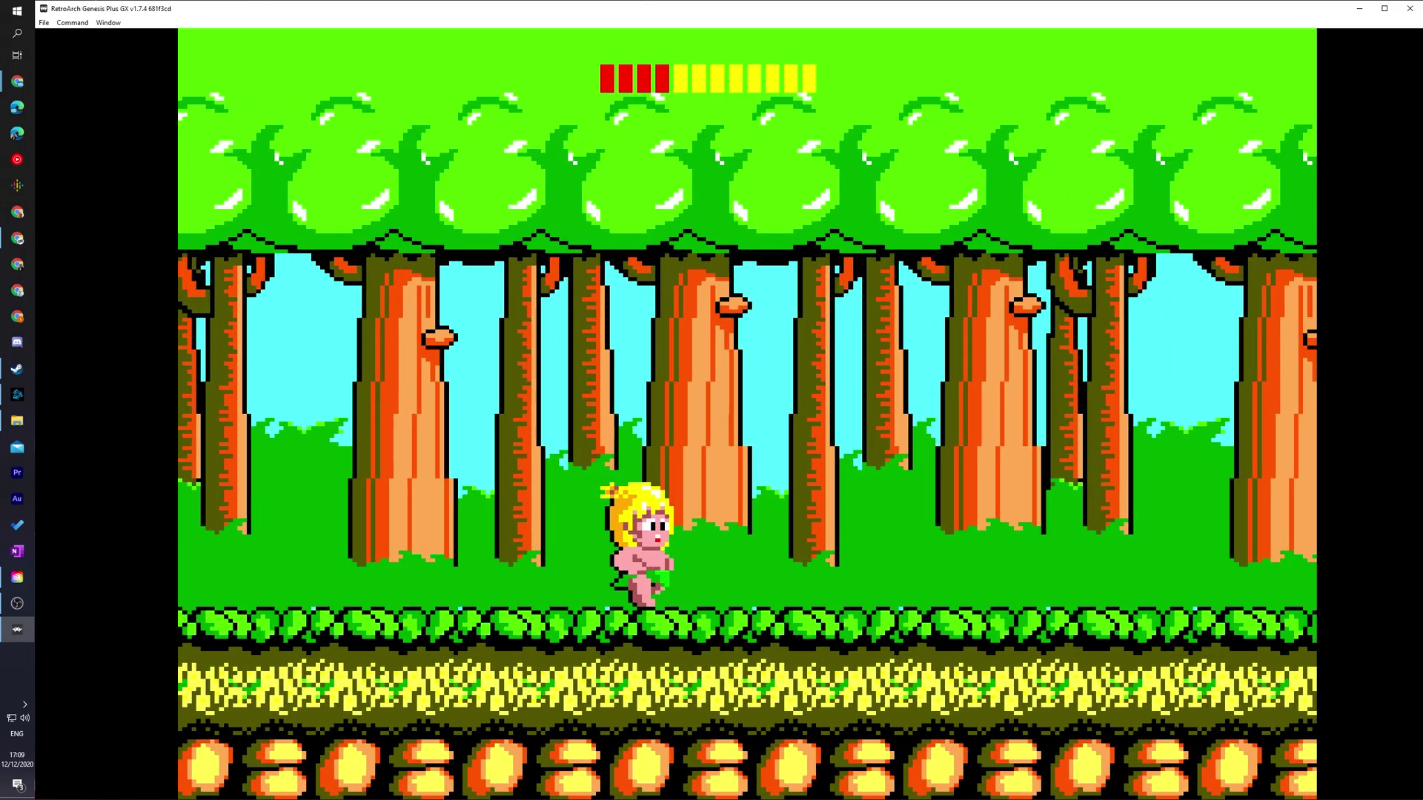
{"action": "key", "text": "Right"}
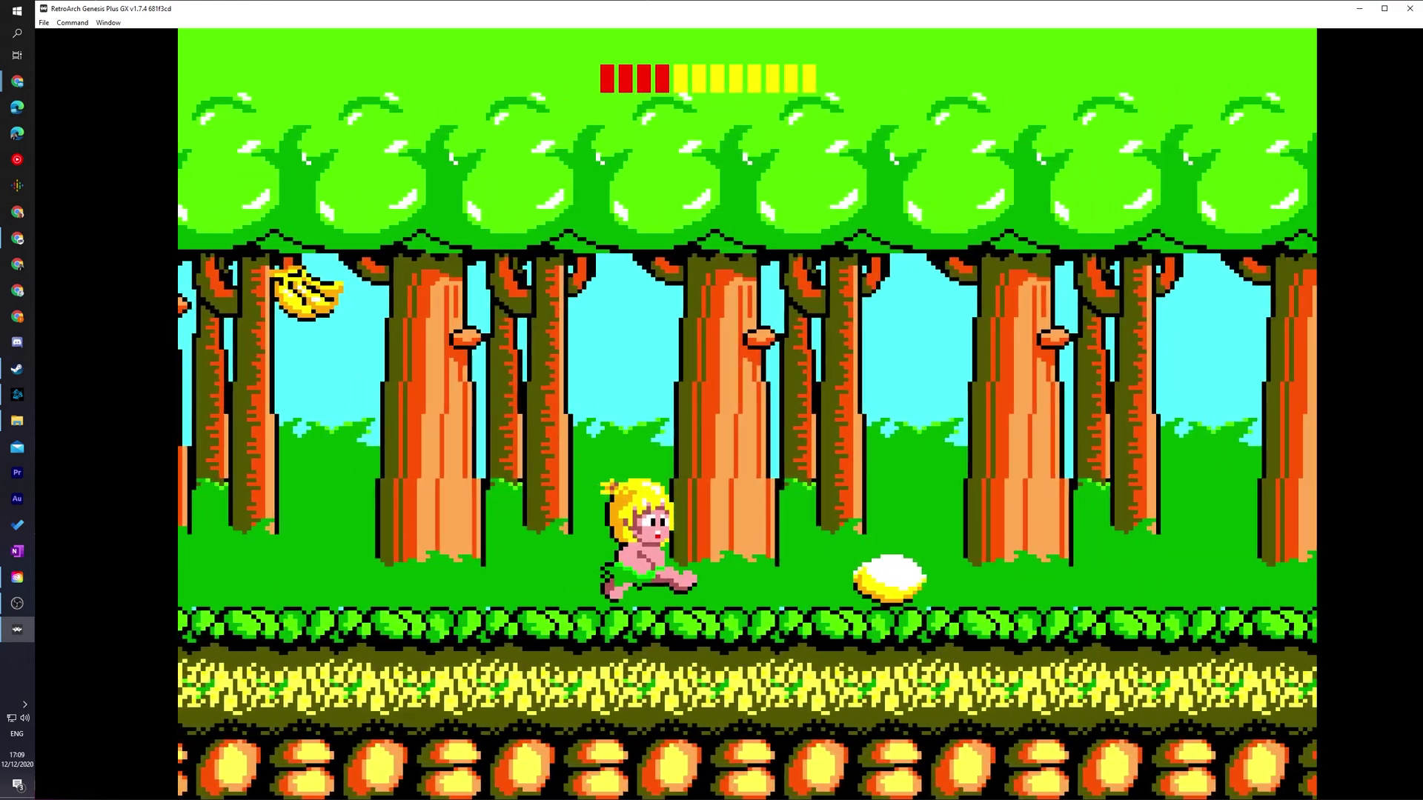
{"action": "key", "text": "Right"}
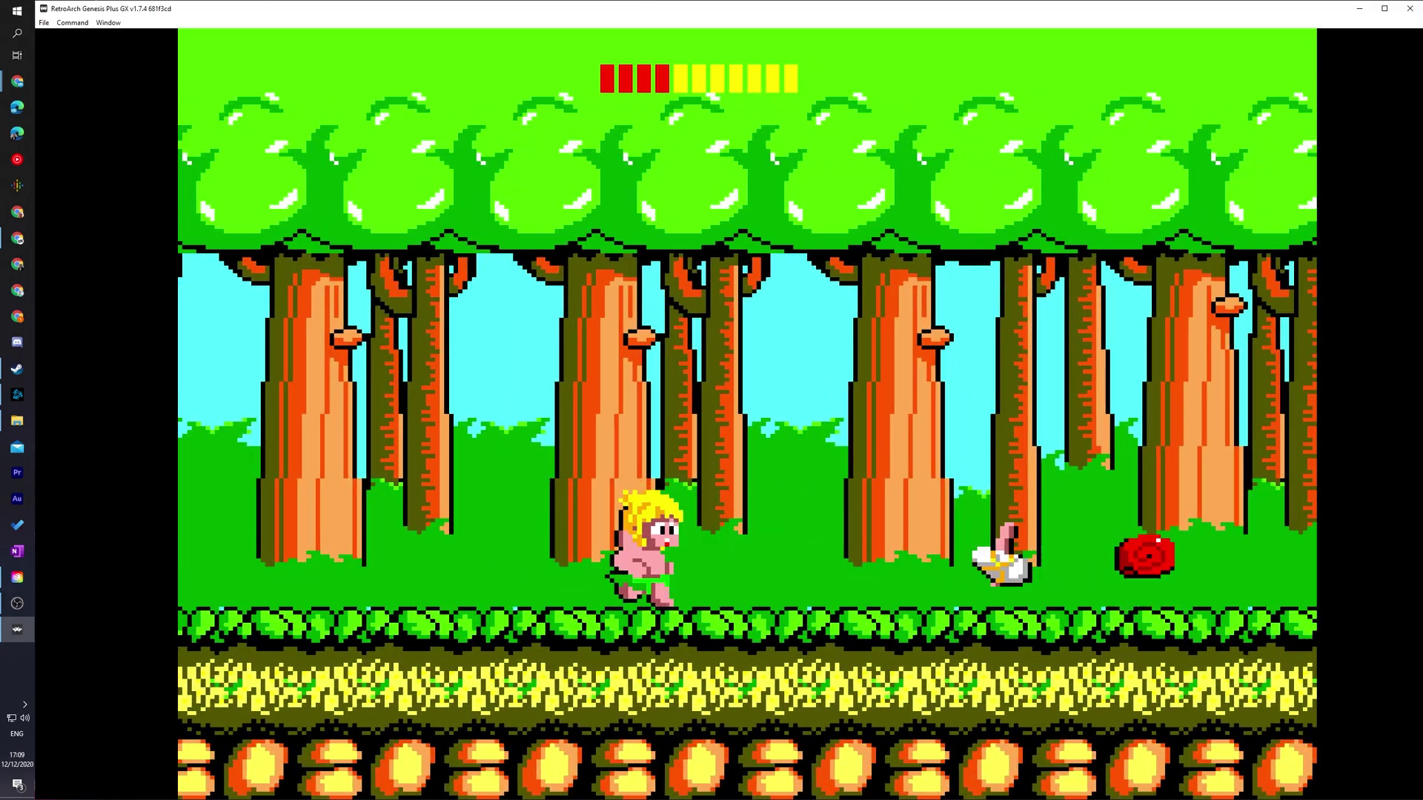
{"action": "key", "text": "Right"}
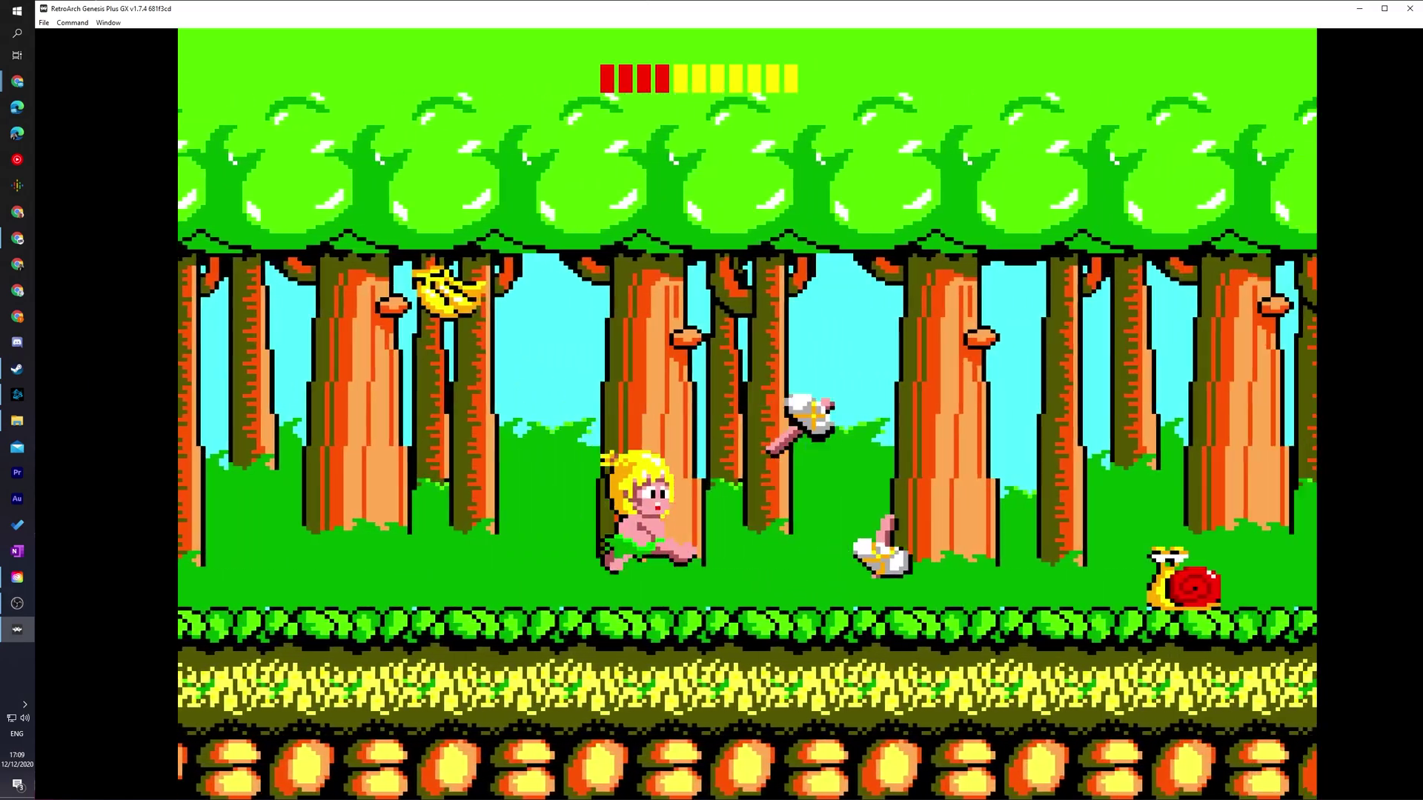
{"action": "key", "text": "Right"}
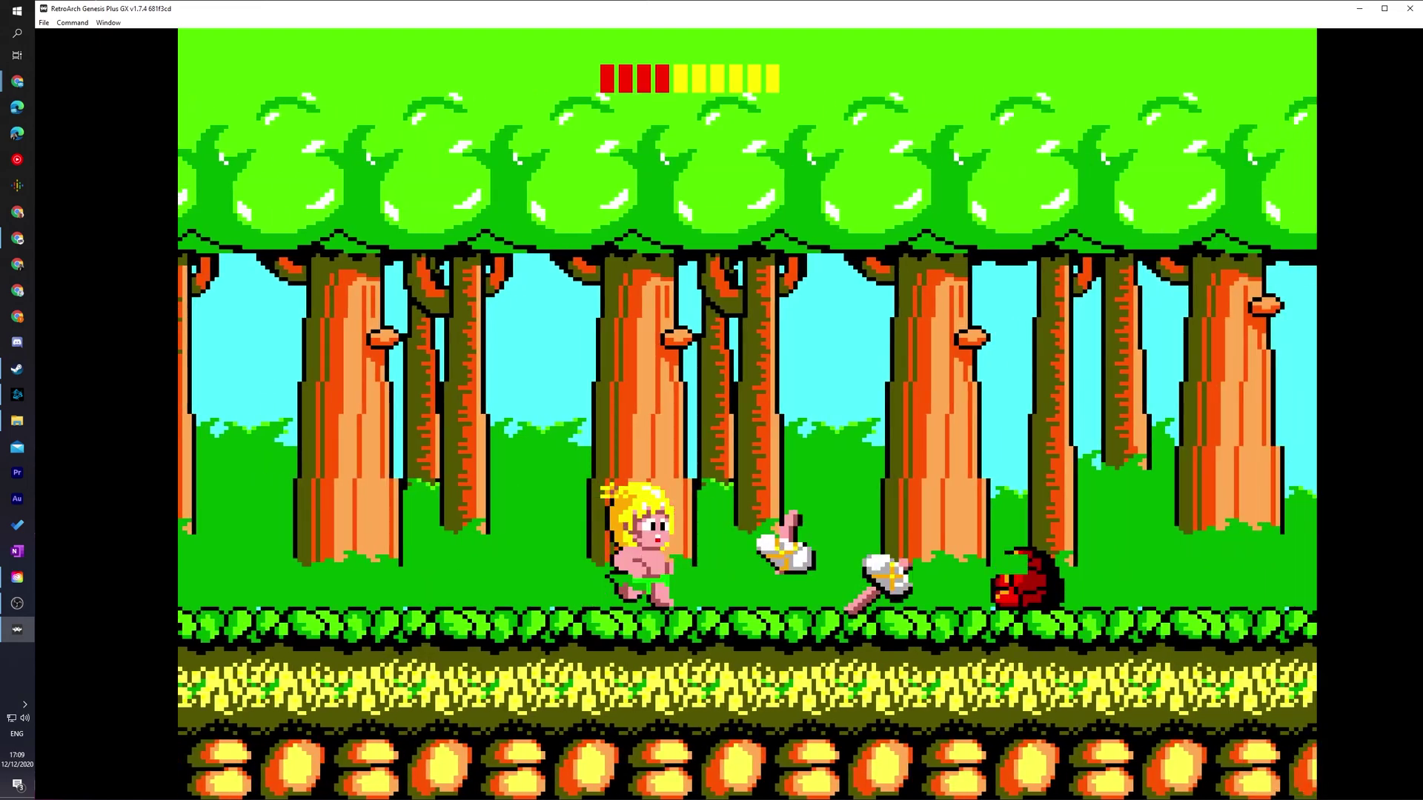
{"action": "key", "text": "Right"}
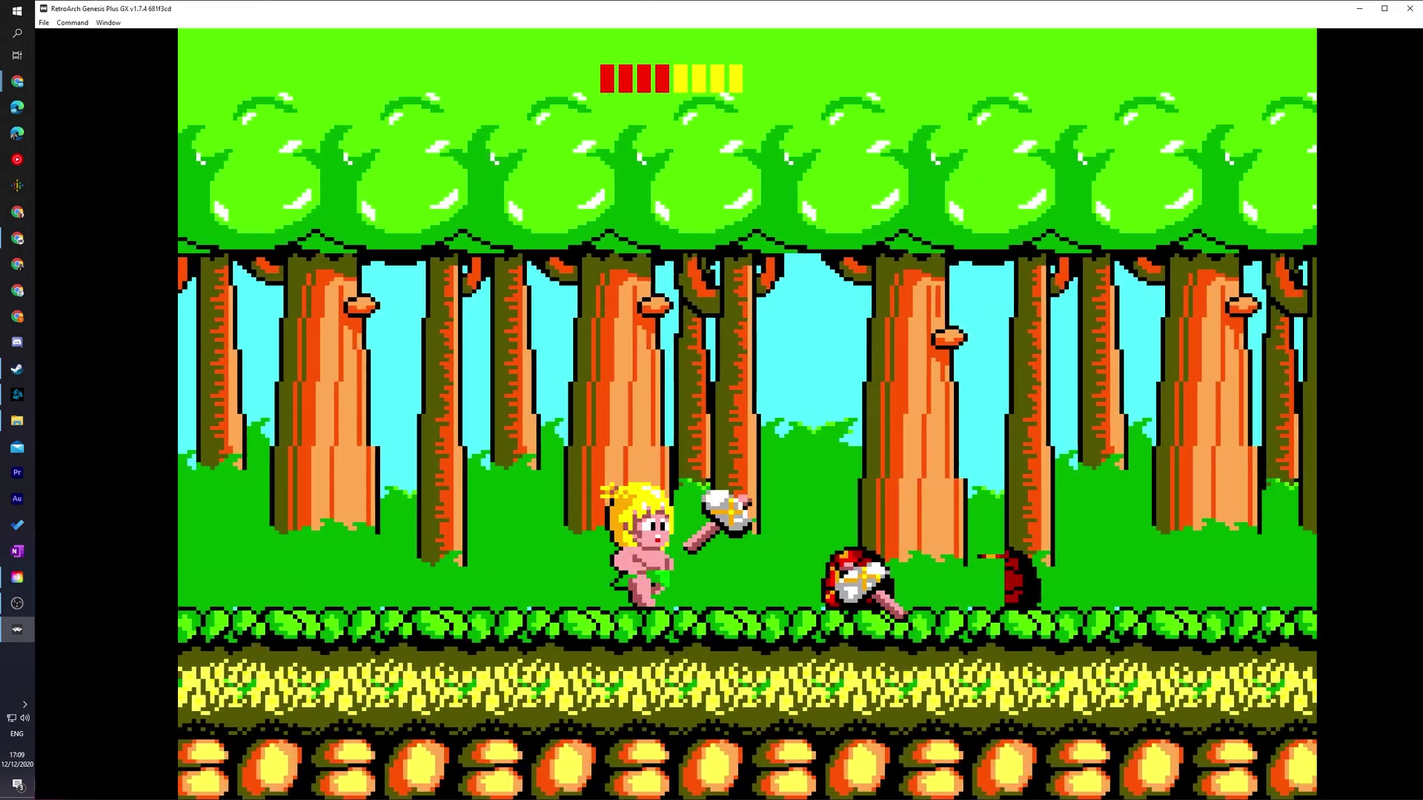
{"action": "key", "text": "Right"}
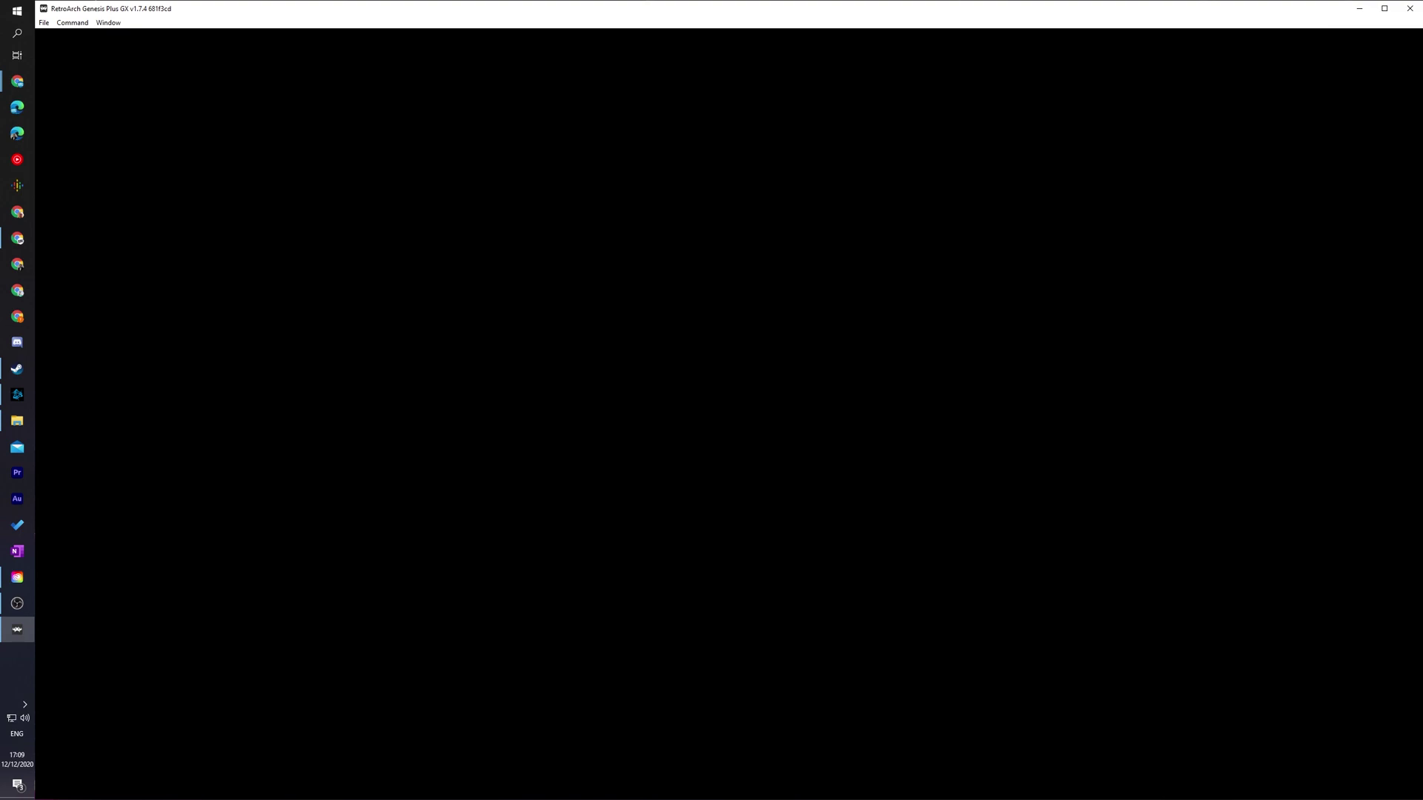
- Open the Quick Menu for the running game, go into Options, and examine the core's system, FM sound and audio settings
{"action": "left_click", "coordinate": [72, 23]}
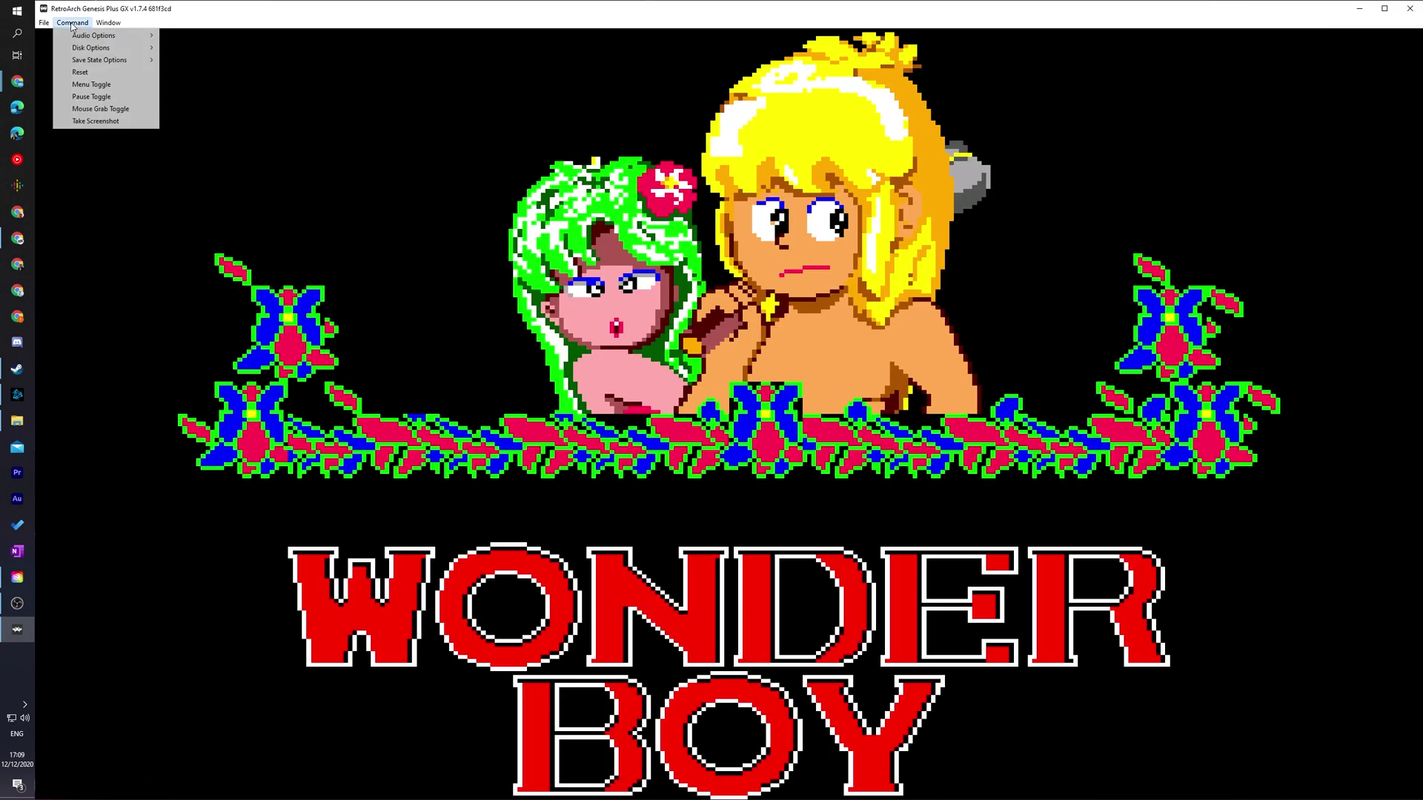
{"action": "left_click", "coordinate": [90, 84]}
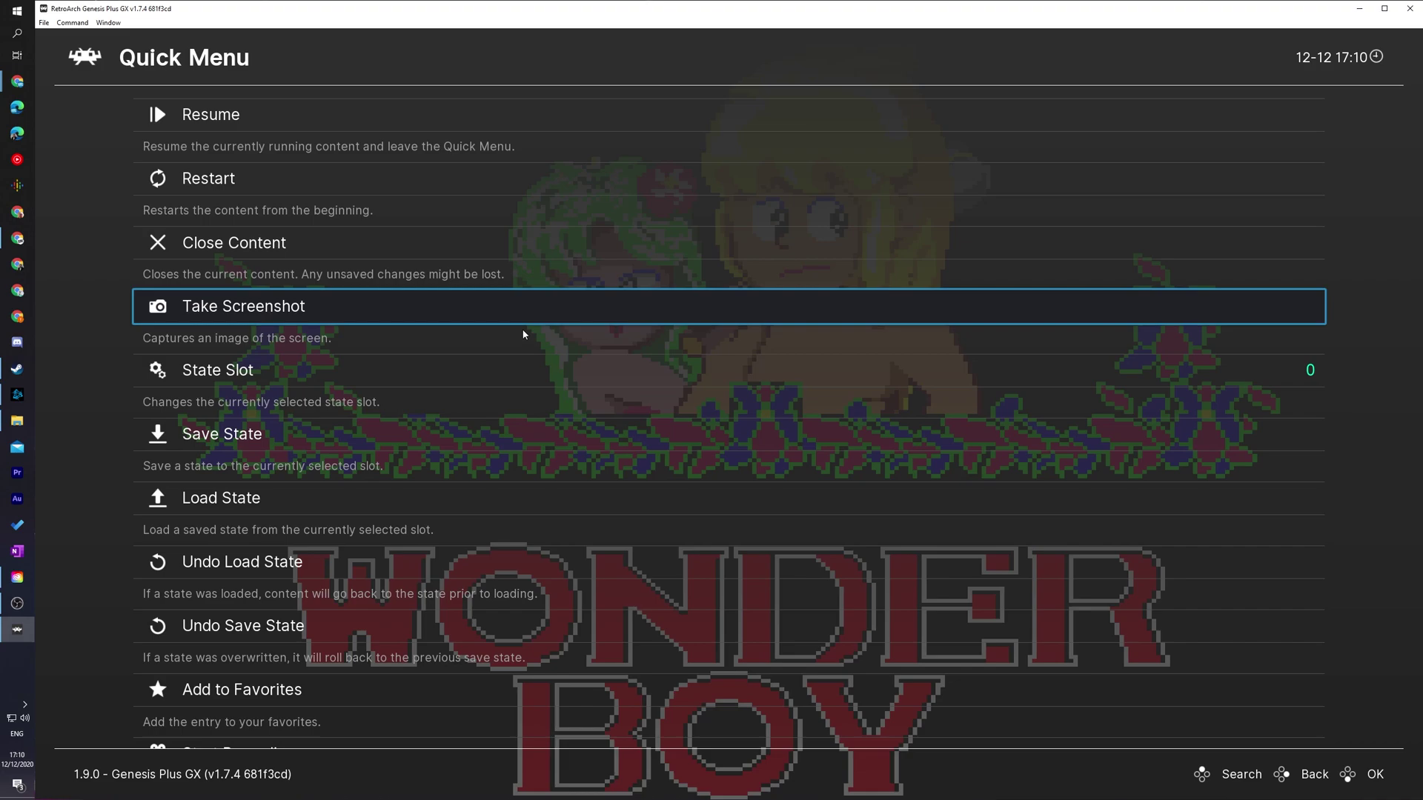
{"action": "scroll", "coordinate": [549, 400], "scroll_direction": "down", "scroll_amount": 8}
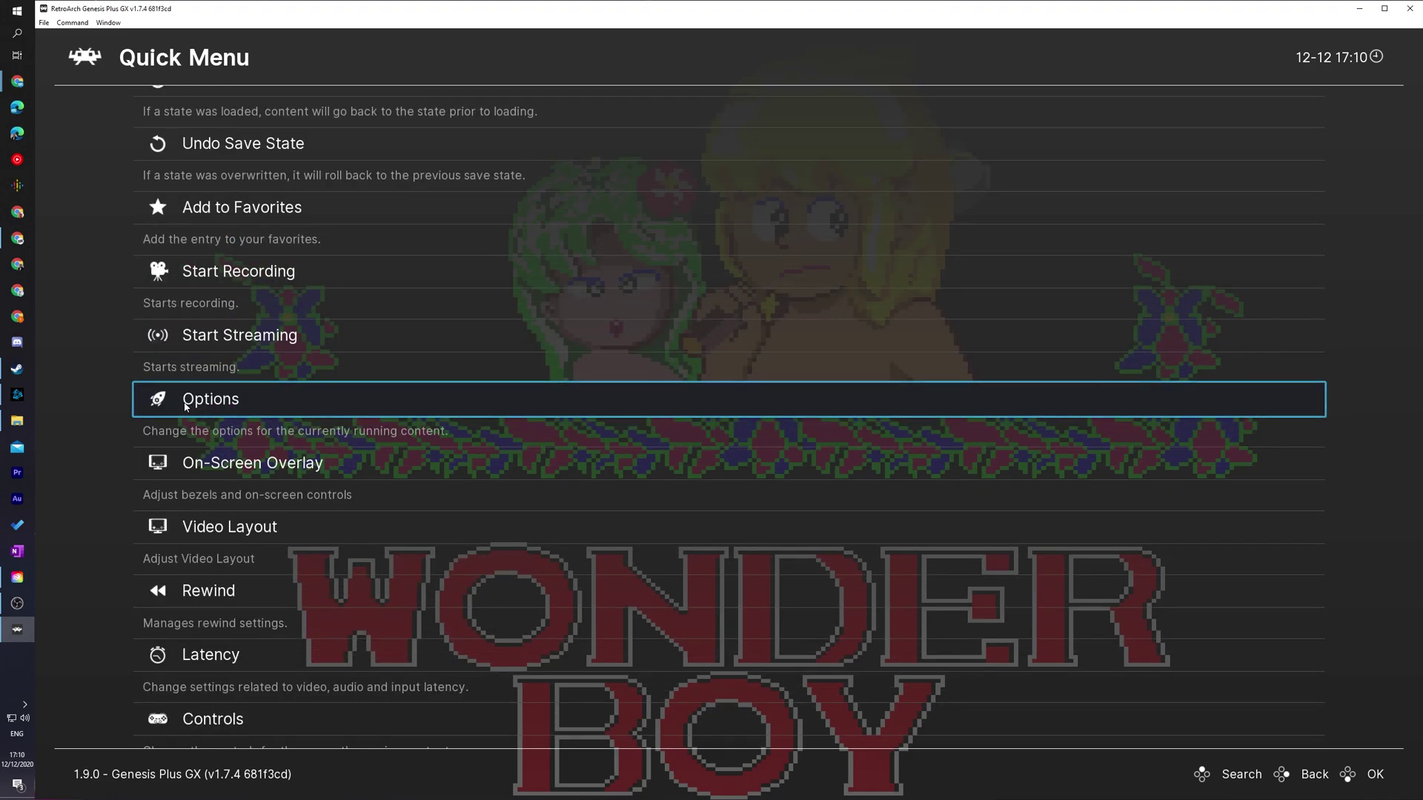
{"action": "left_click", "coordinate": [266, 400]}
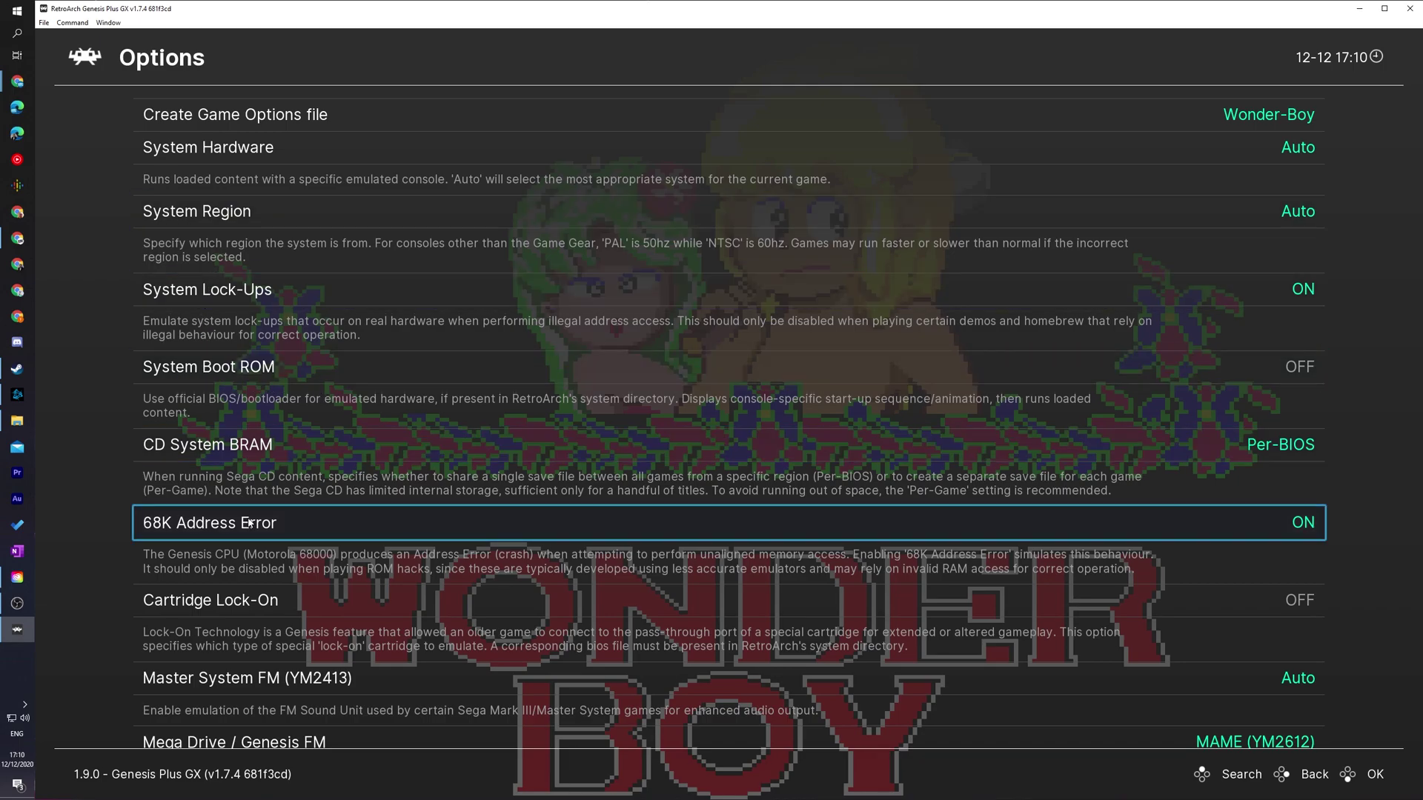
{"action": "scroll", "coordinate": [285, 522], "scroll_direction": "down", "scroll_amount": 2}
{"action": "scroll", "coordinate": [296, 371], "scroll_direction": "down", "scroll_amount": 5}
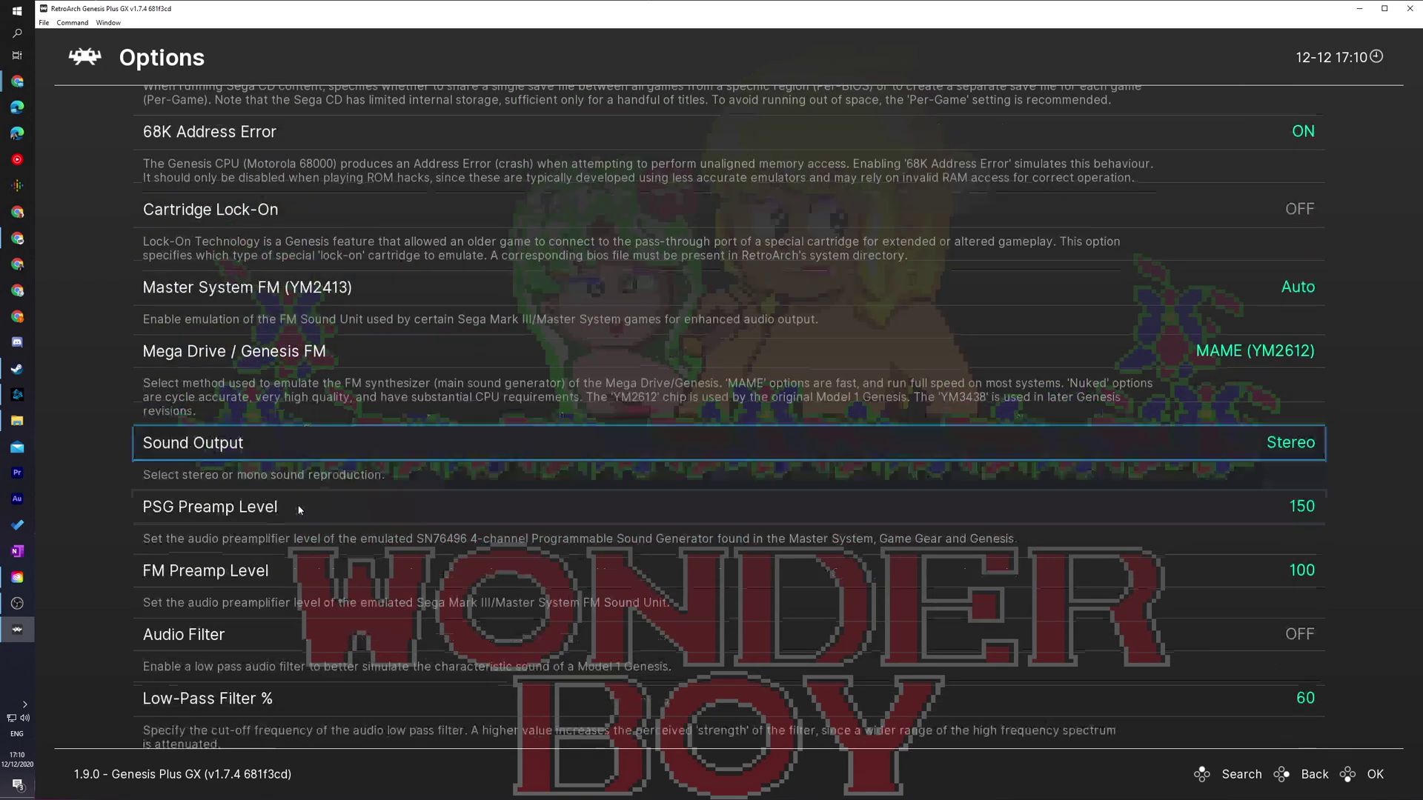
{"action": "scroll", "coordinate": [425, 455], "scroll_direction": "up", "scroll_amount": 10}
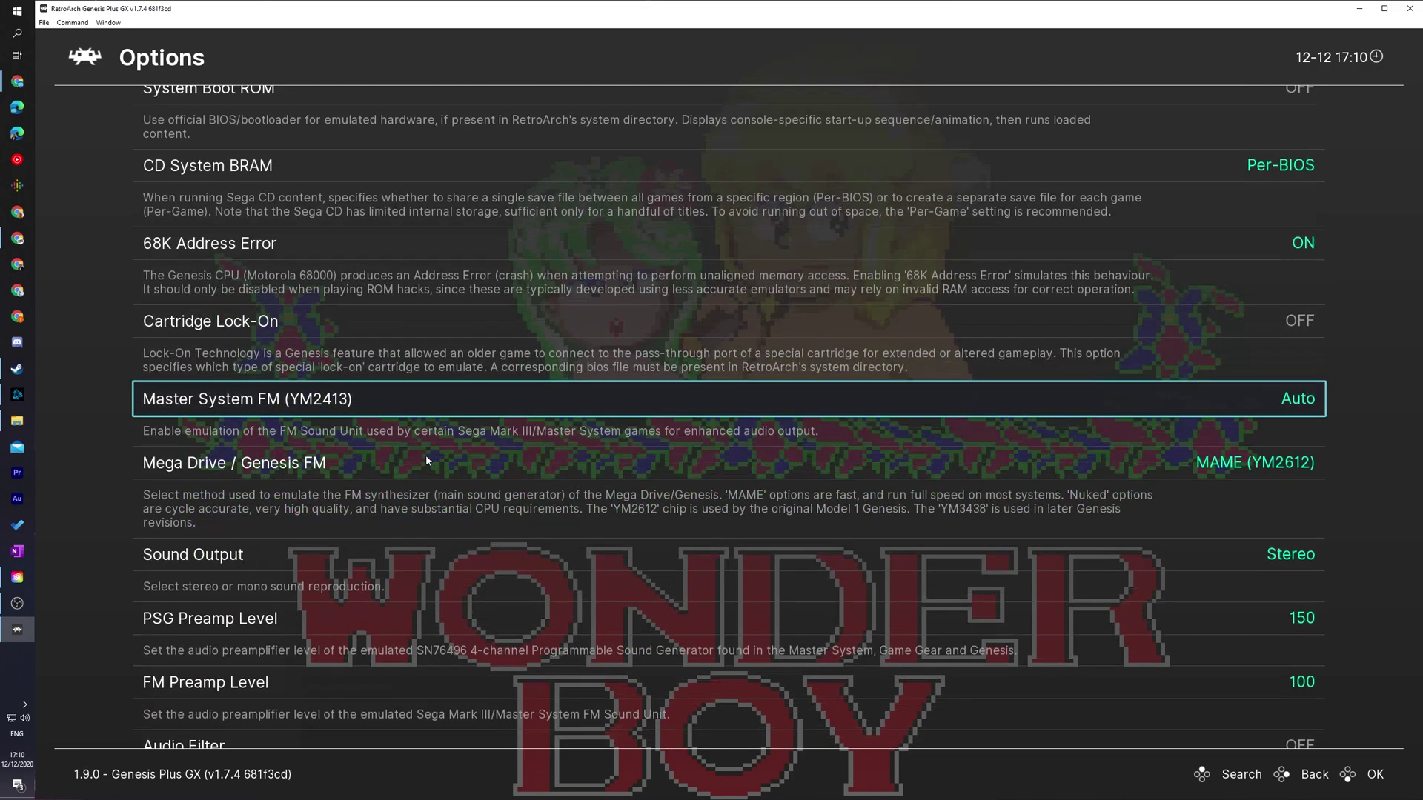
{"action": "scroll", "coordinate": [475, 443], "scroll_direction": "down", "scroll_amount": 20}
{"action": "scroll", "coordinate": [474, 443], "scroll_direction": "down", "scroll_amount": 2}
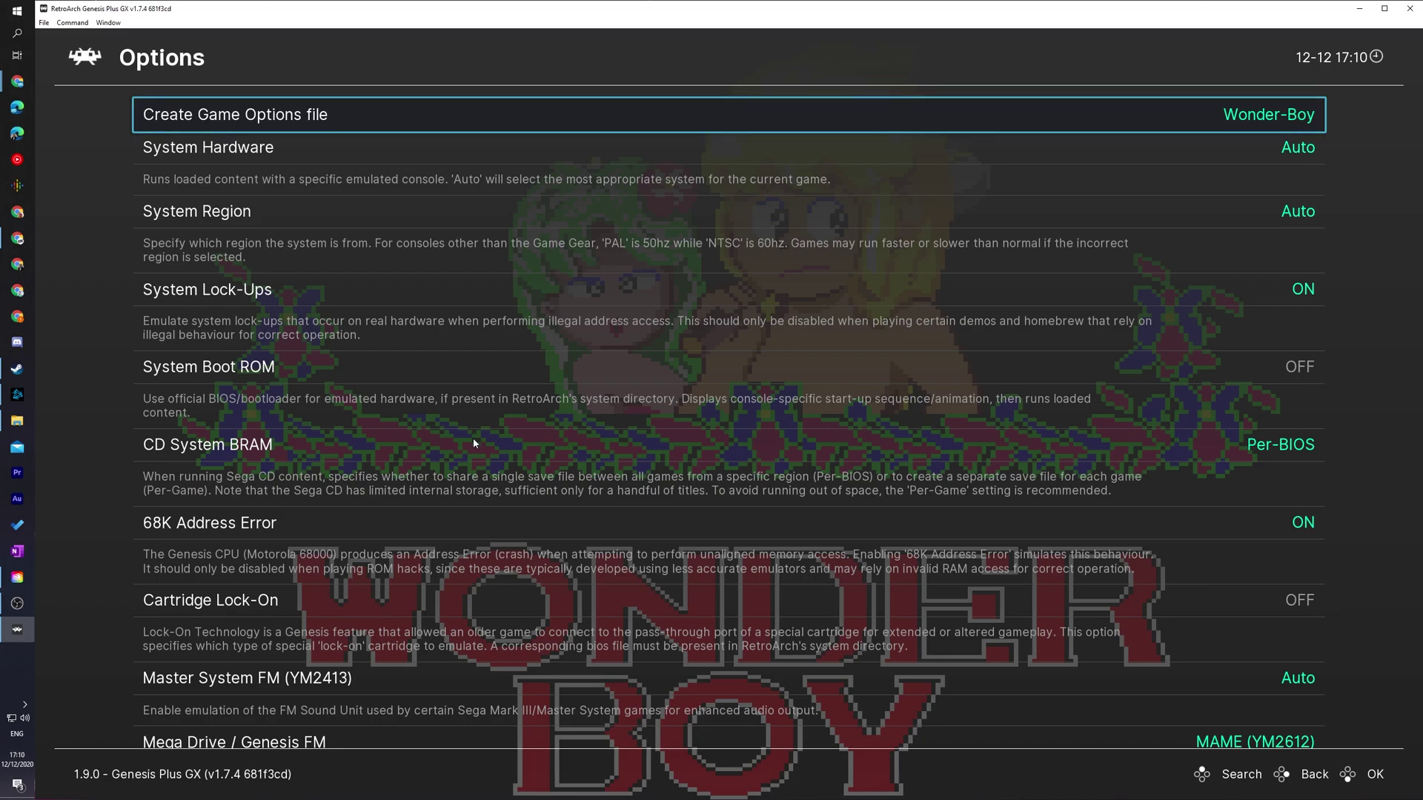
- Leave the core options, return to the Quick Menu, and resume the game
{"action": "left_click", "coordinate": [166, 118]}
{"action": "left_click", "coordinate": [403, 111]}
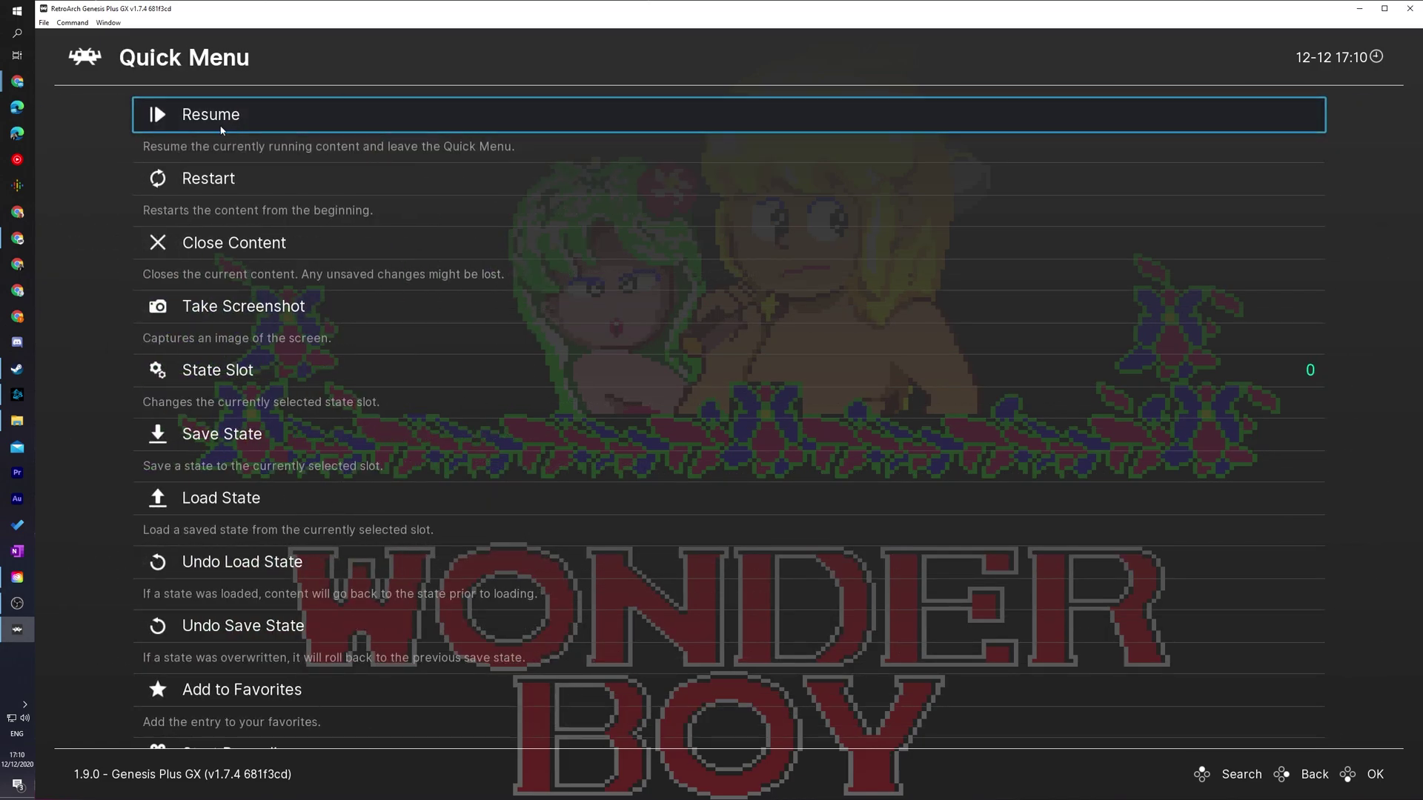
{"action": "left_click", "coordinate": [208, 126]}
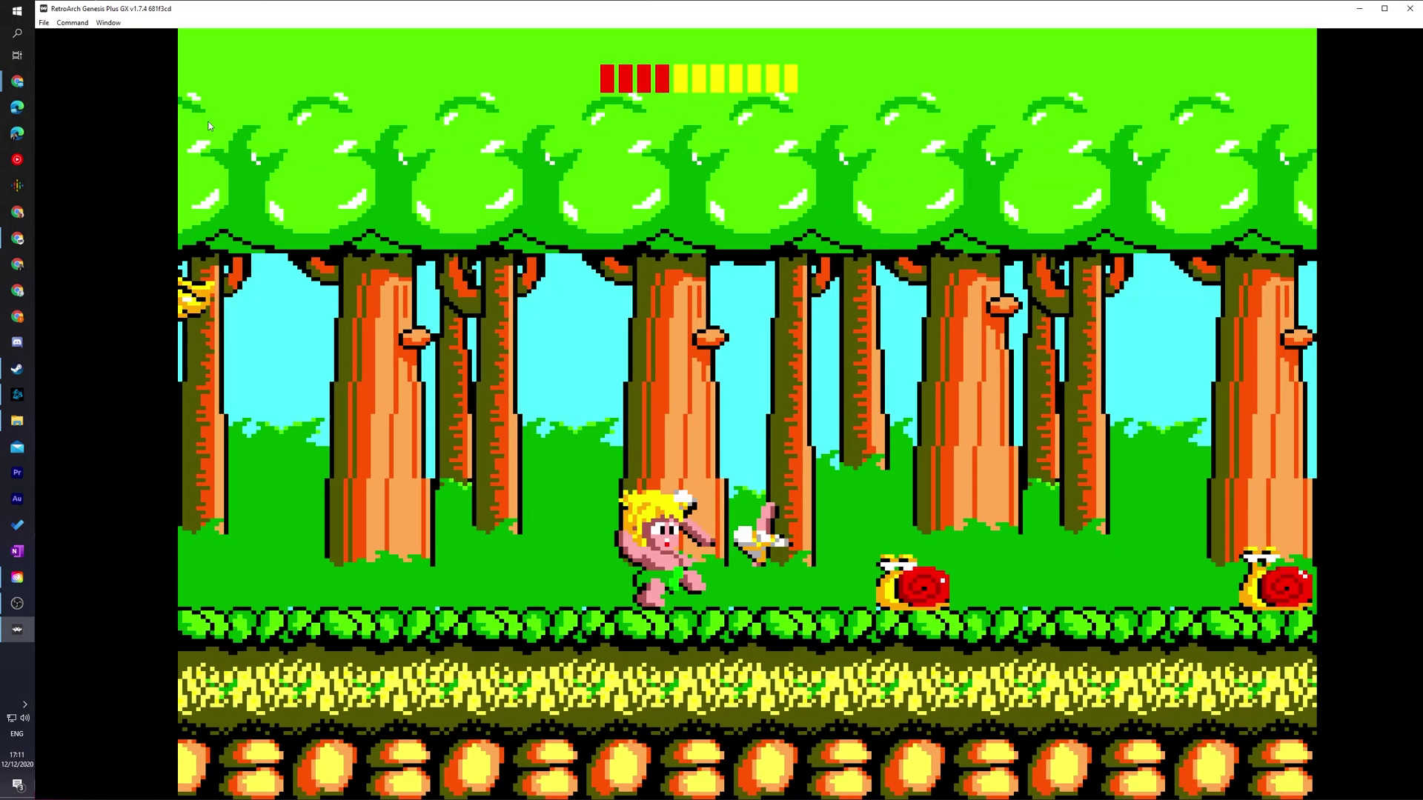
- Play on through the forest, moving right while throwing axes at the snails and jumping over the rocks to collect fruit
{"action": "key", "text": "z"}
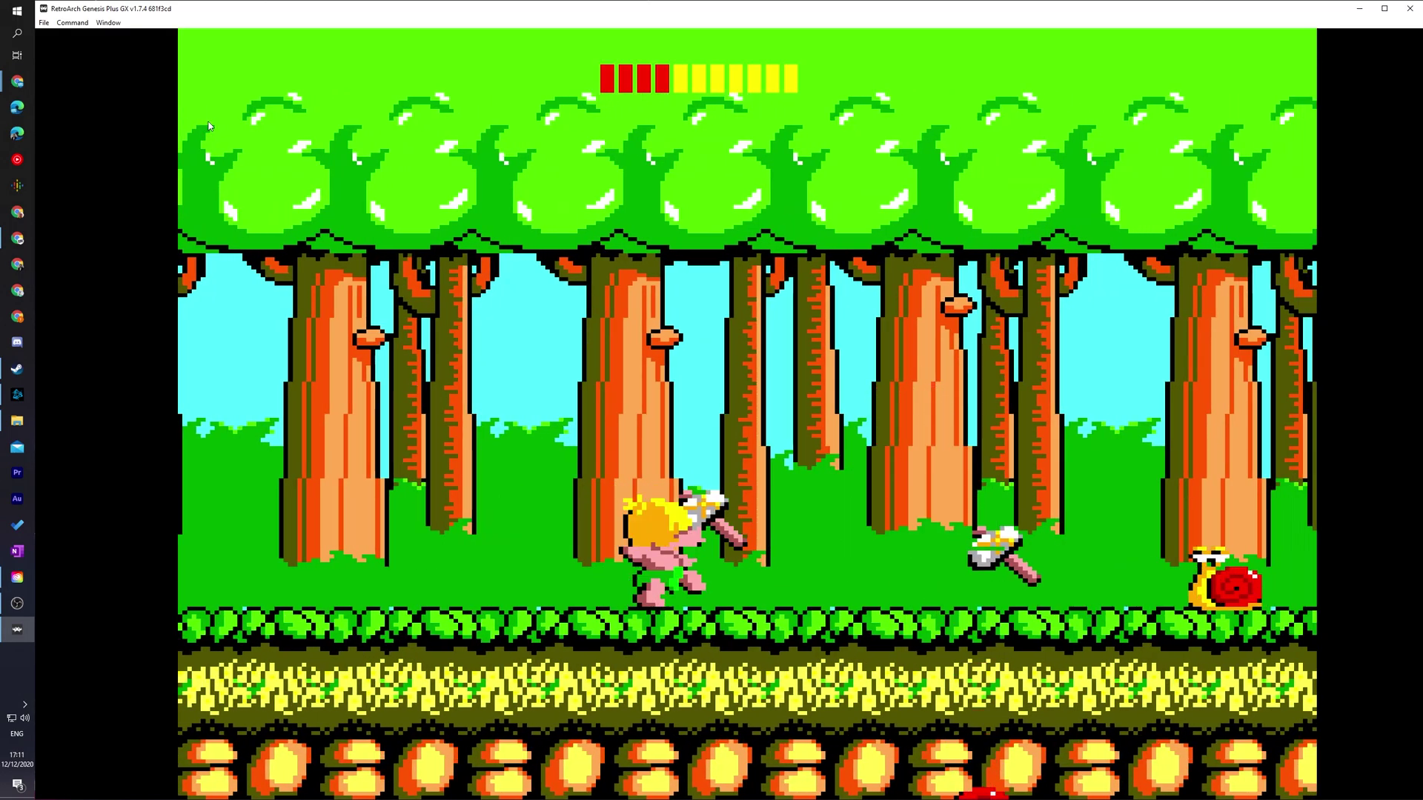
{"action": "key", "text": "Right"}
{"action": "key", "text": "x"}
{"action": "key", "text": "z"}
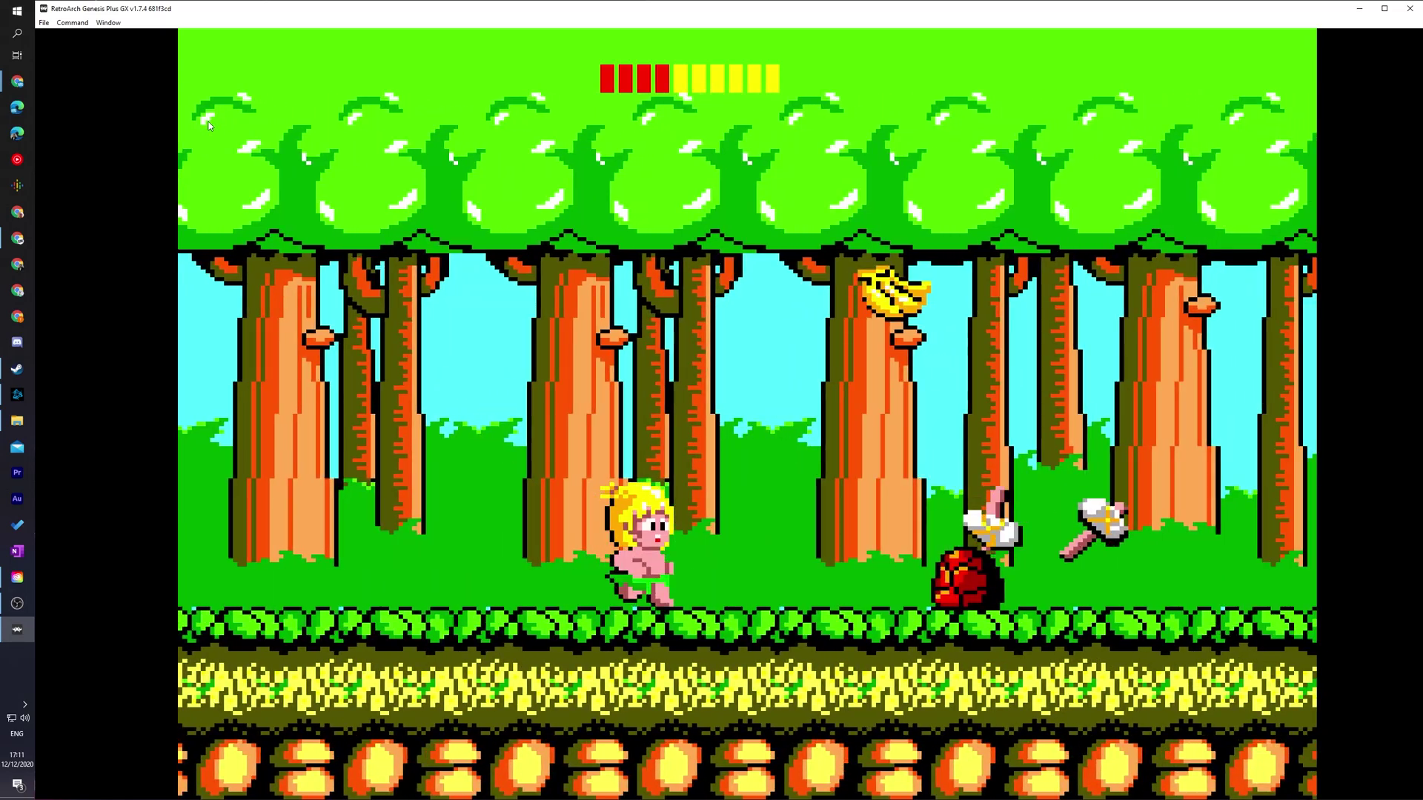
{"action": "key", "text": "Right"}
{"action": "key", "text": "z"}
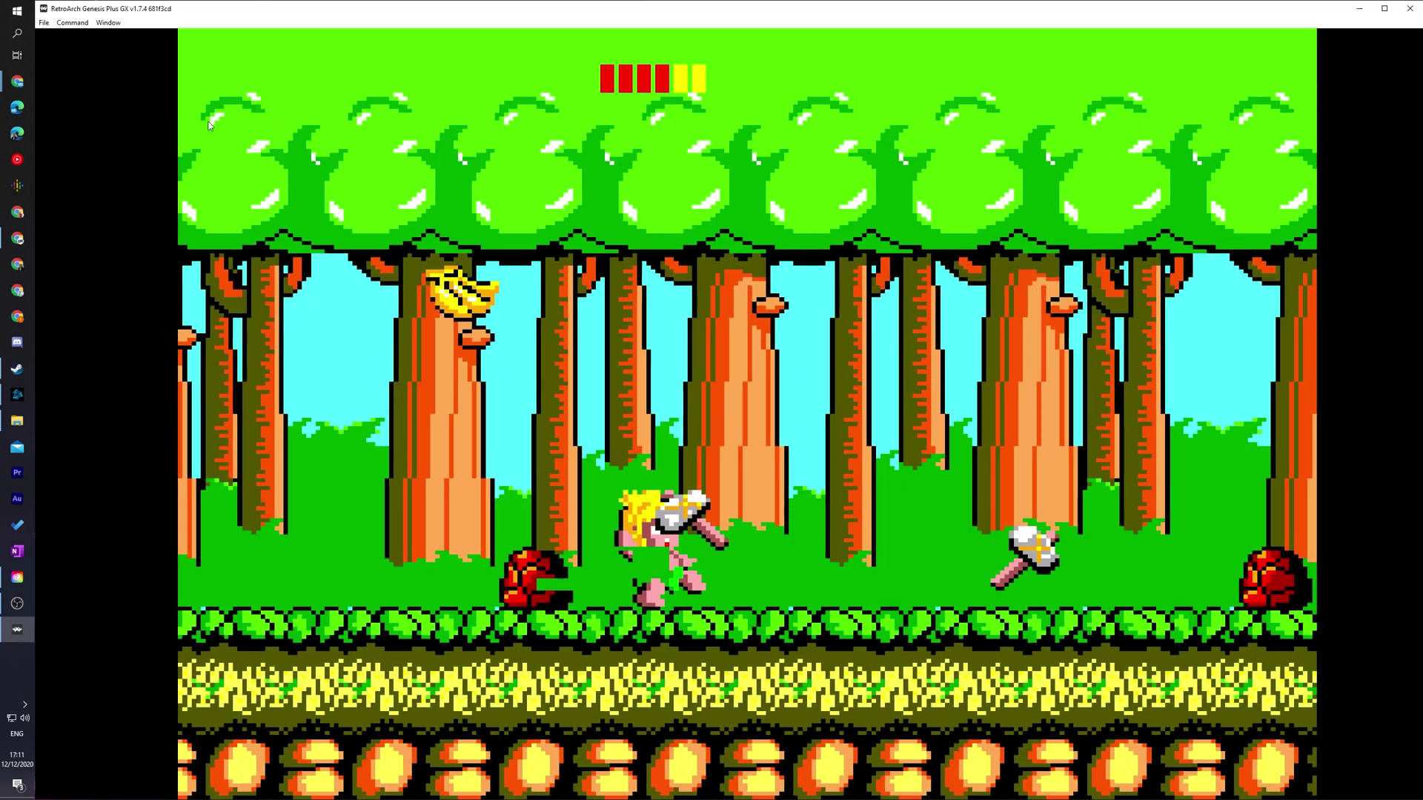
{"action": "key", "text": "Right"}
{"action": "key", "text": "x"}
{"action": "key", "text": "z"}
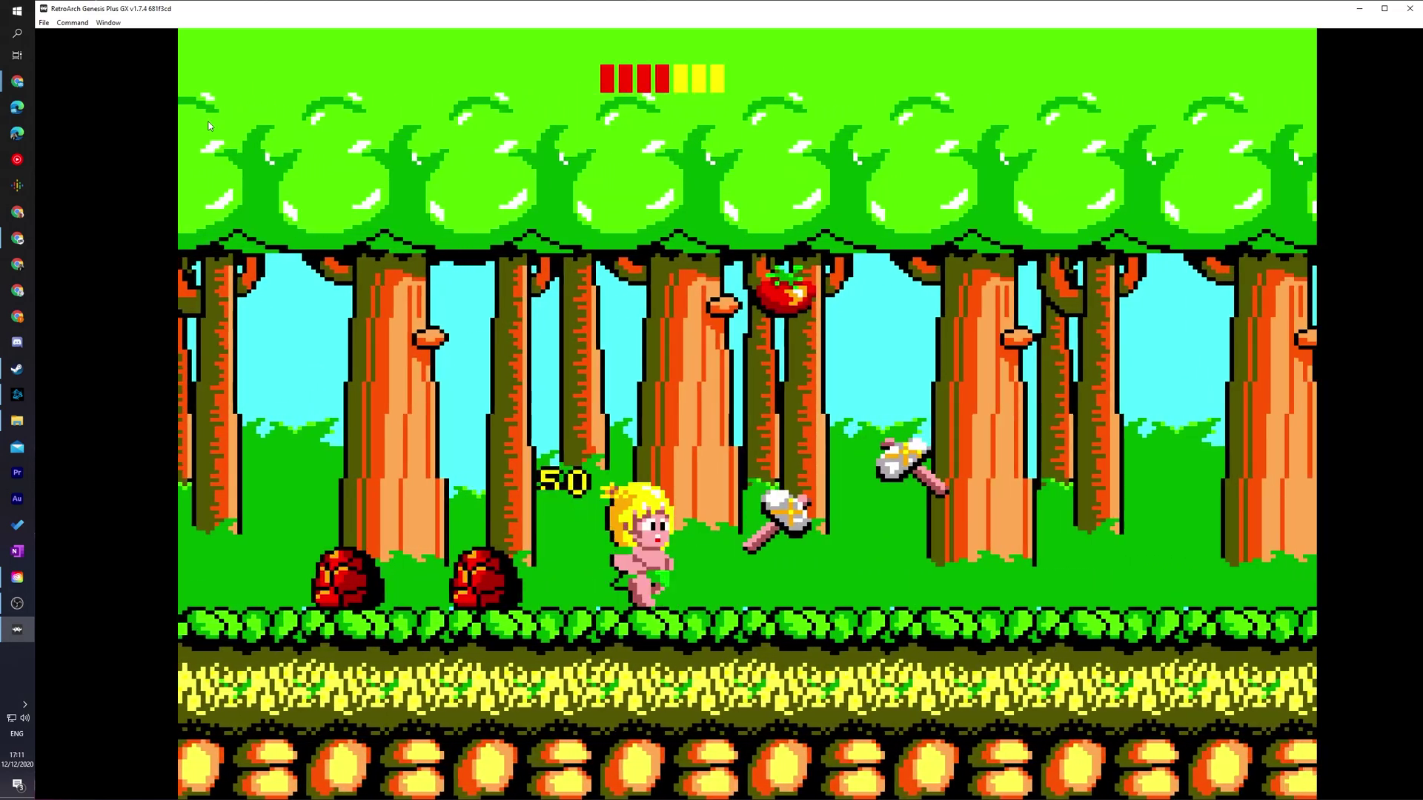